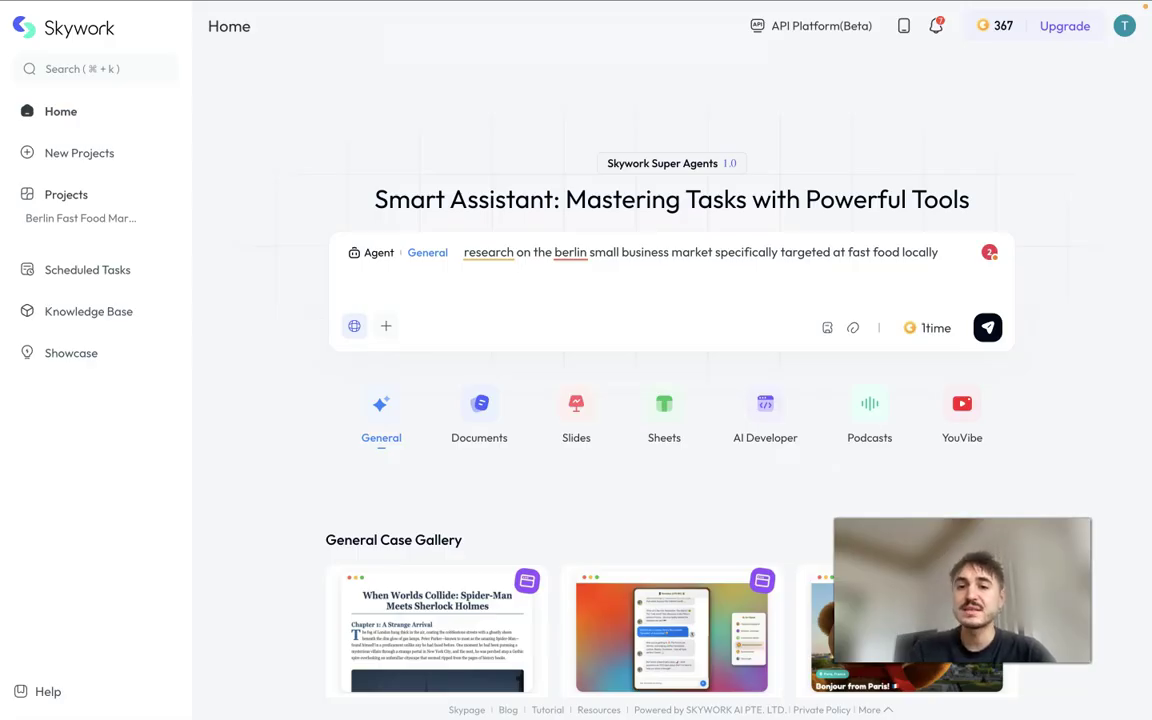
- Preview the Podcasts and YouVibe agent modes for the Berlin fast food research prompt, and switch back to General mode
left_click(869, 414)
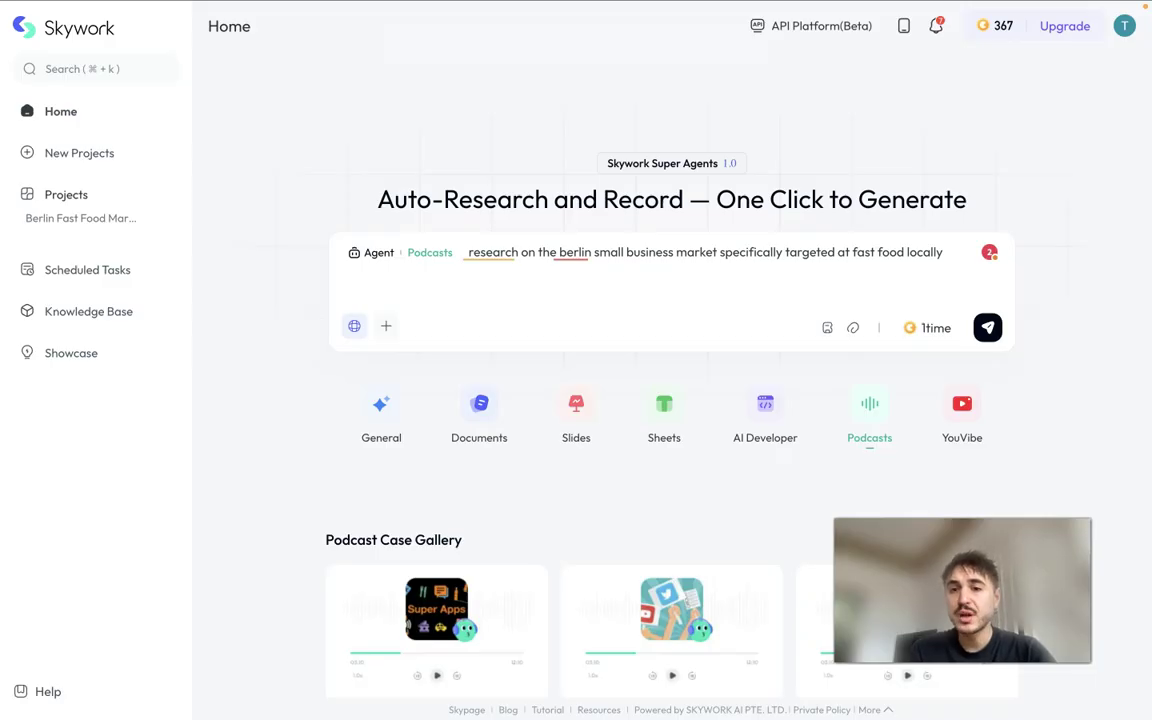
left_click(962, 410)
scroll(962, 410, "down", 1)
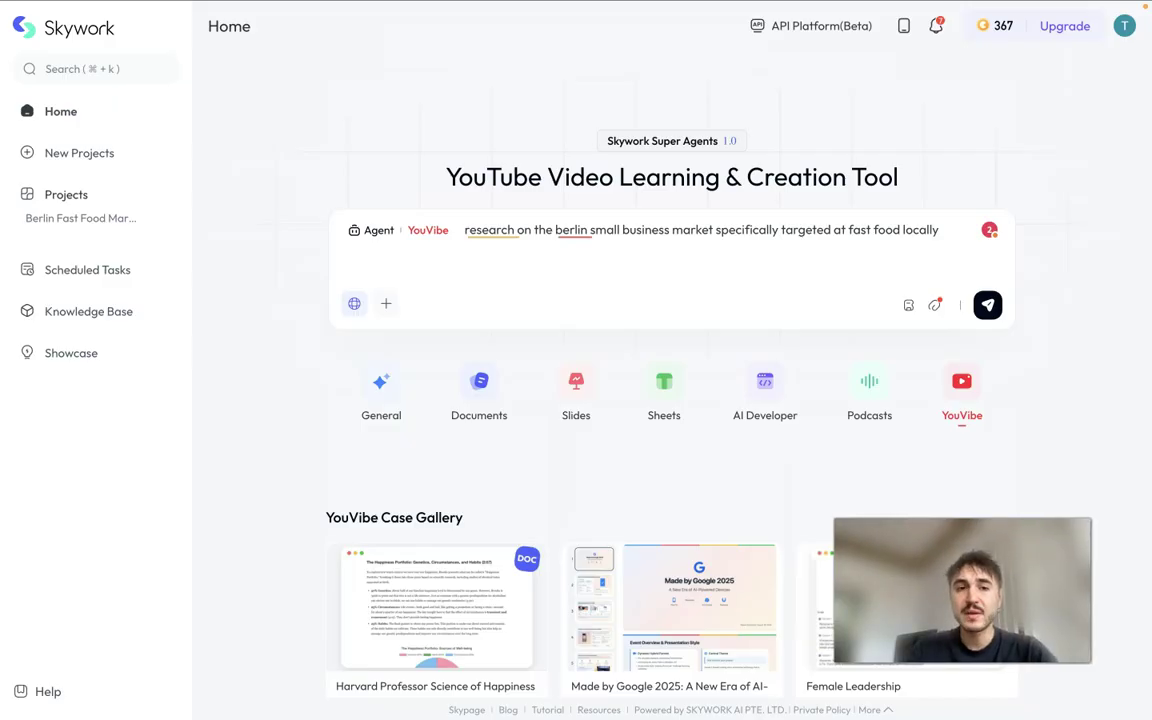
left_click(383, 401)
scroll(303, 460, "down", 3)
scroll(303, 461, "up", 3)
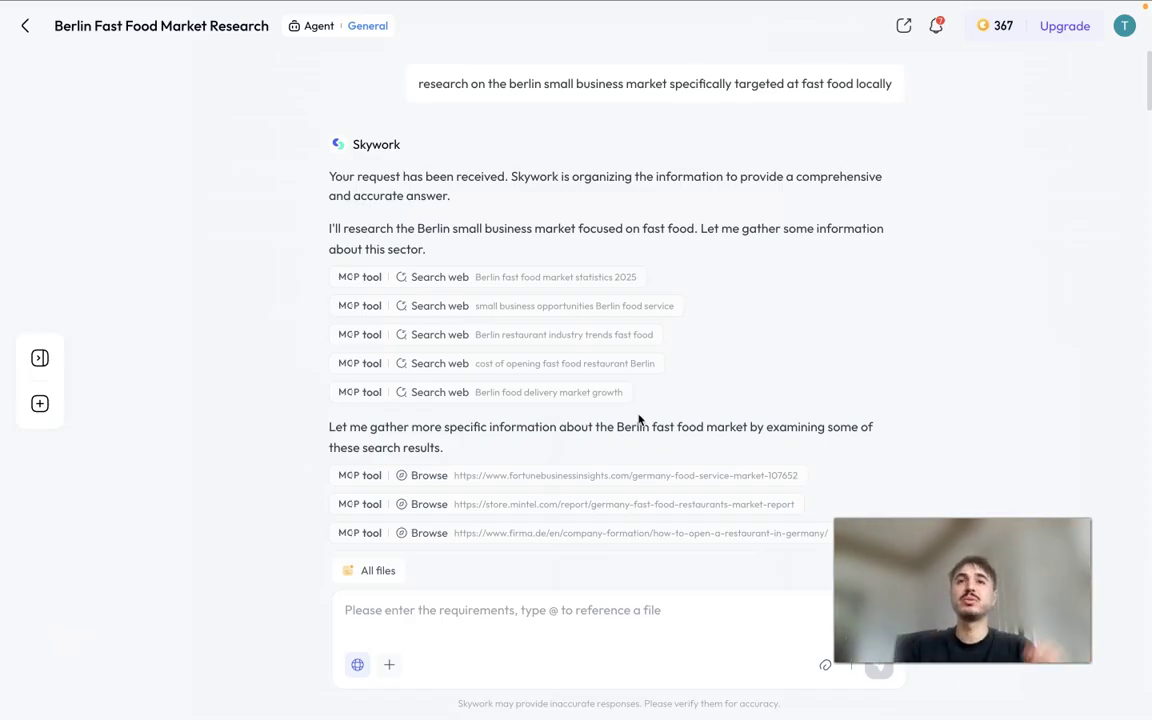
- Open the web search results for "Berlin fast food market statistics 2025" in the research project and look through them
scroll(679, 334, "down", 1)
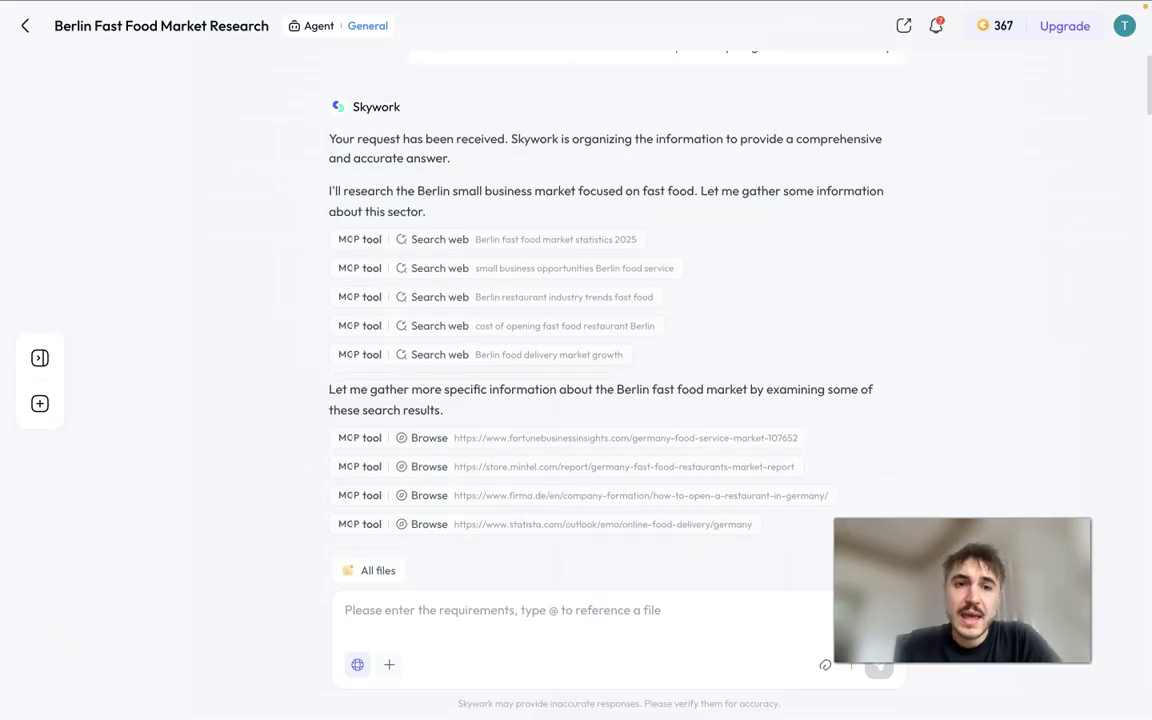
scroll(679, 331, "up", 1)
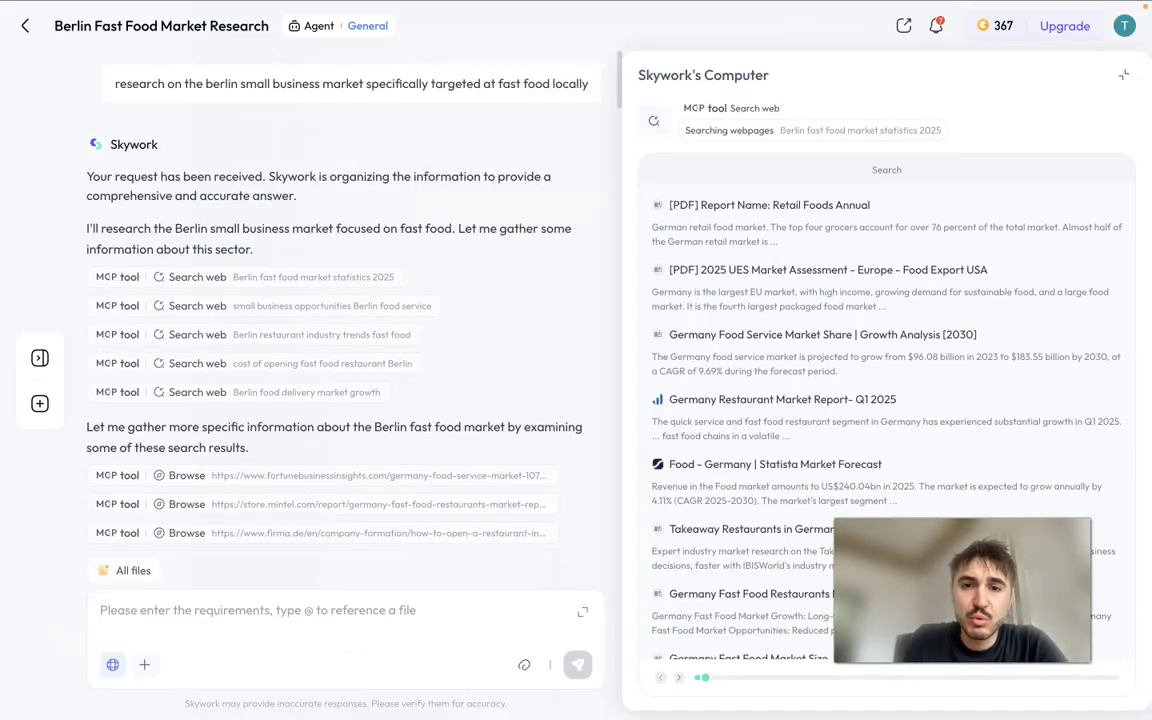
scroll(886, 420, "down", 1)
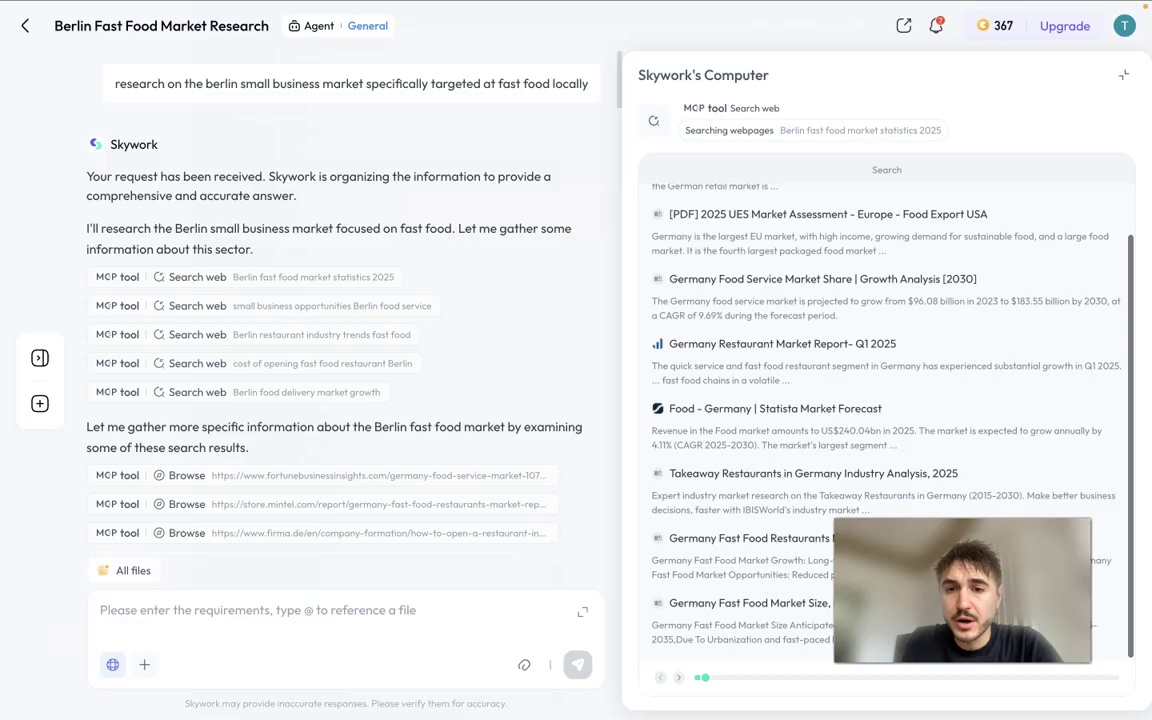
scroll(886, 420, "up", 1)
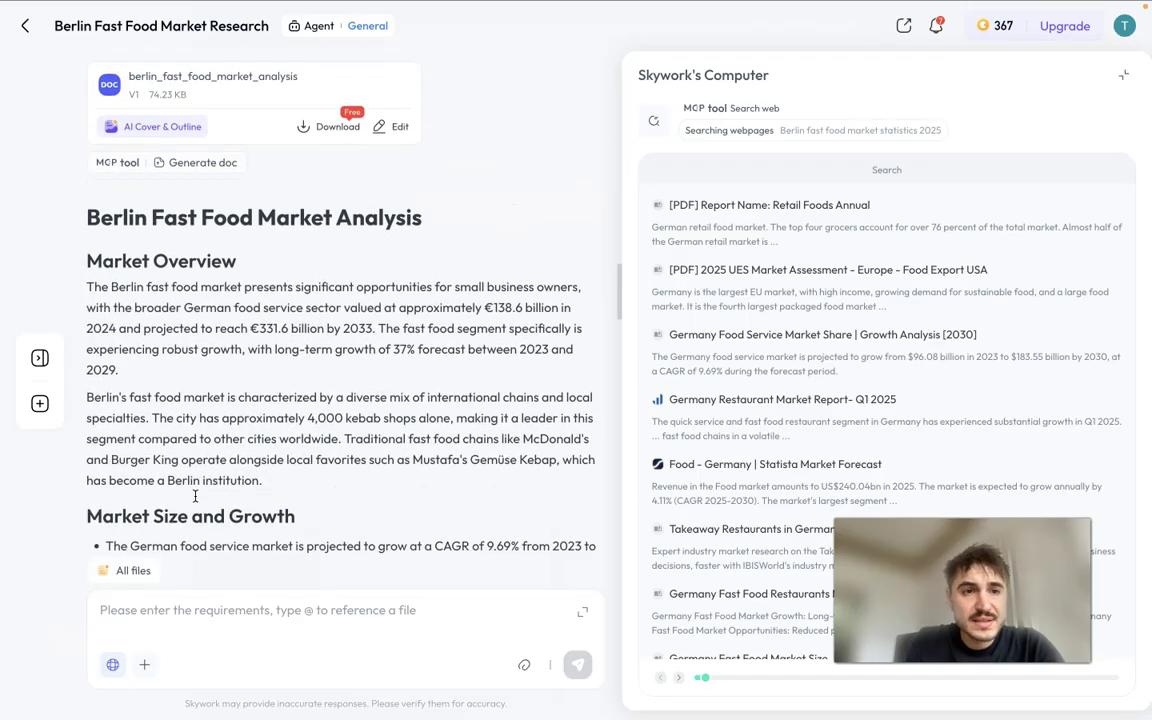
- Read the Berlin Fast Food Market Analysis summary in the chat, from Market Overview down to Recommendations
scroll(293, 340, "up", 1)
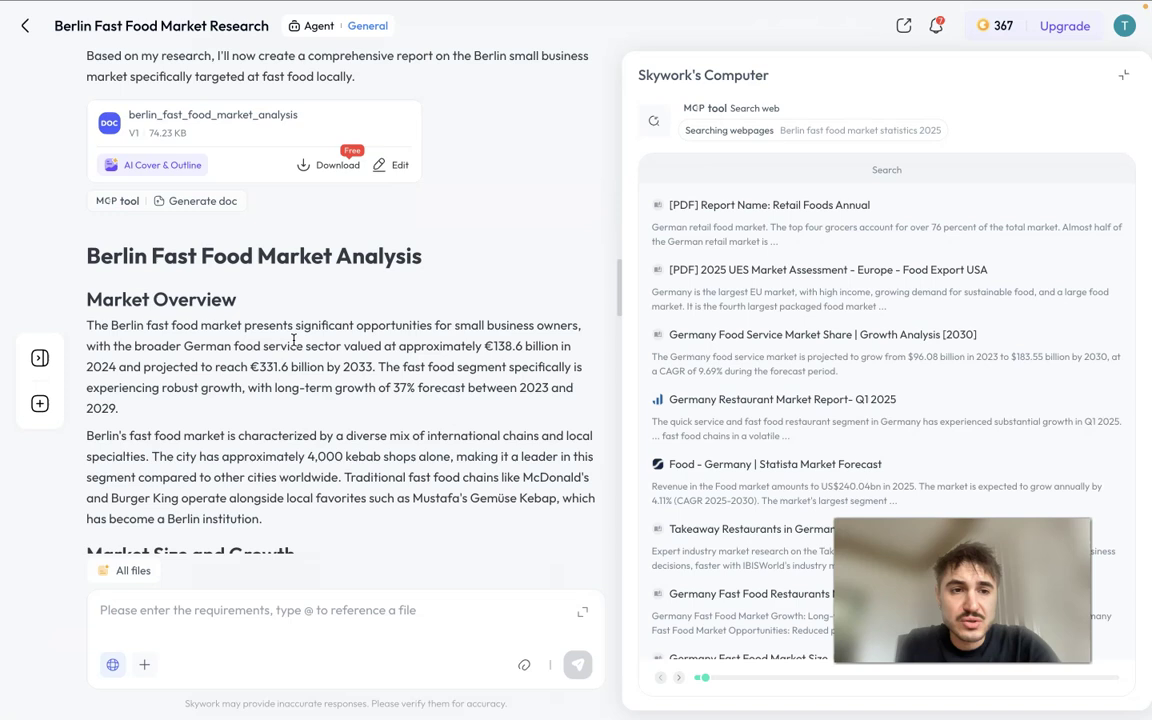
scroll(293, 340, "down", 2)
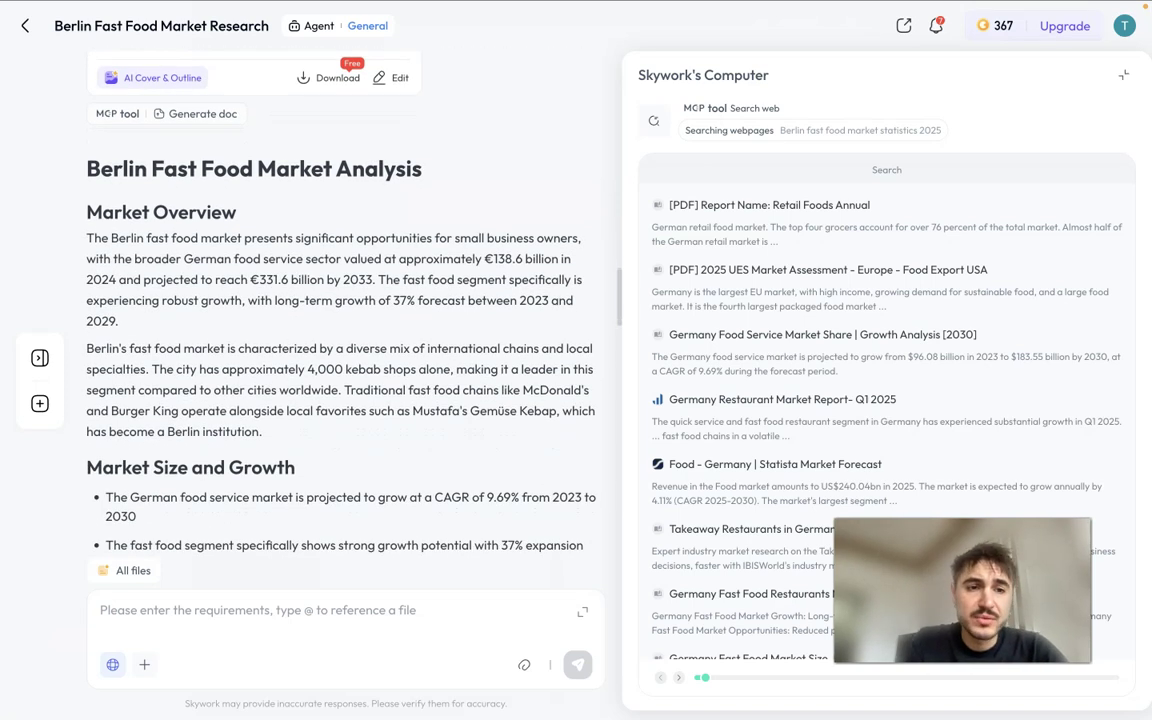
scroll(154, 228, "up", 1)
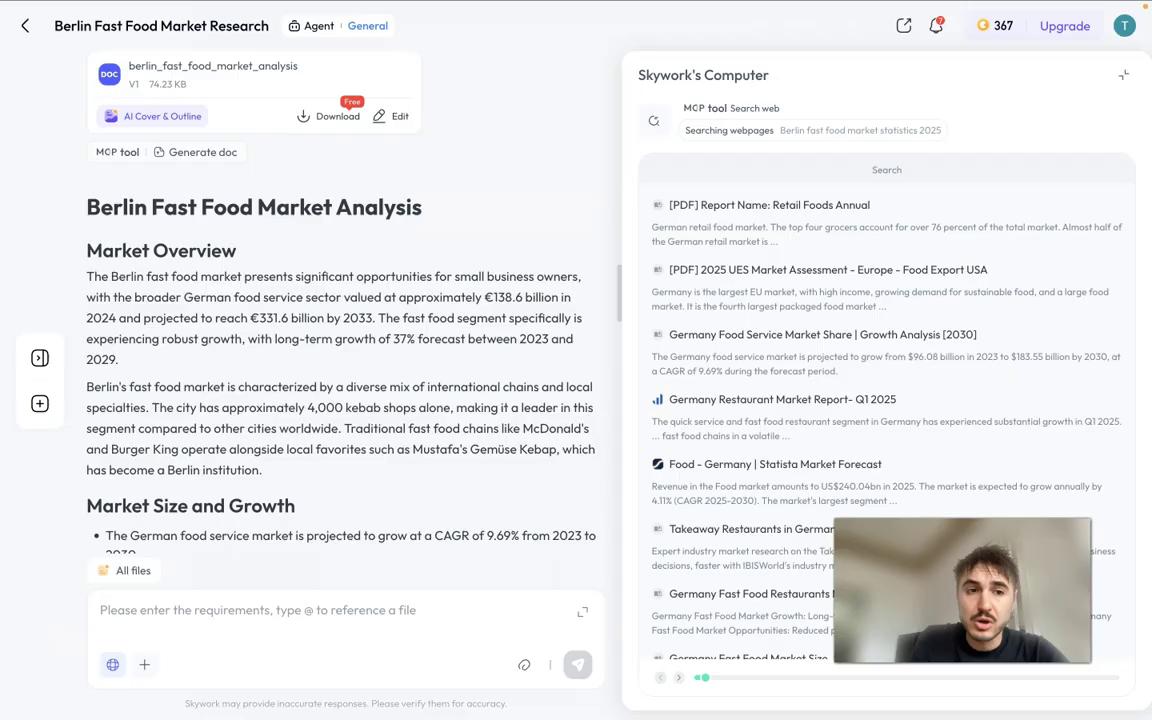
scroll(208, 378, "down", 10)
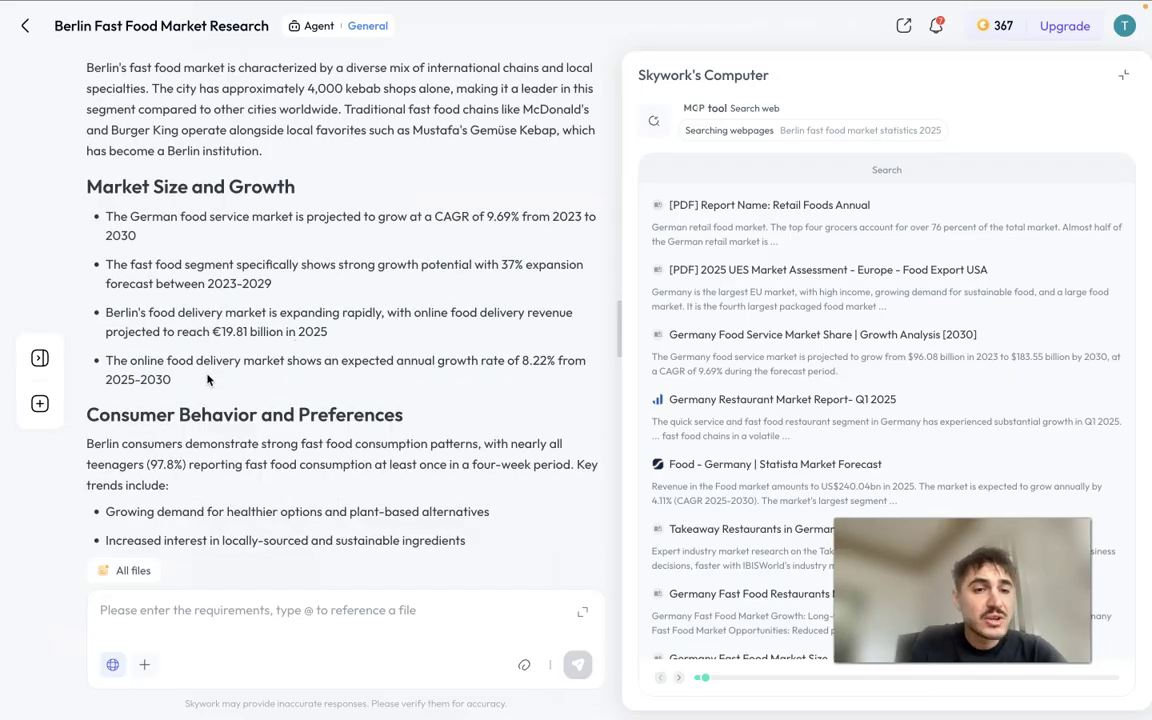
scroll(208, 378, "up", 2)
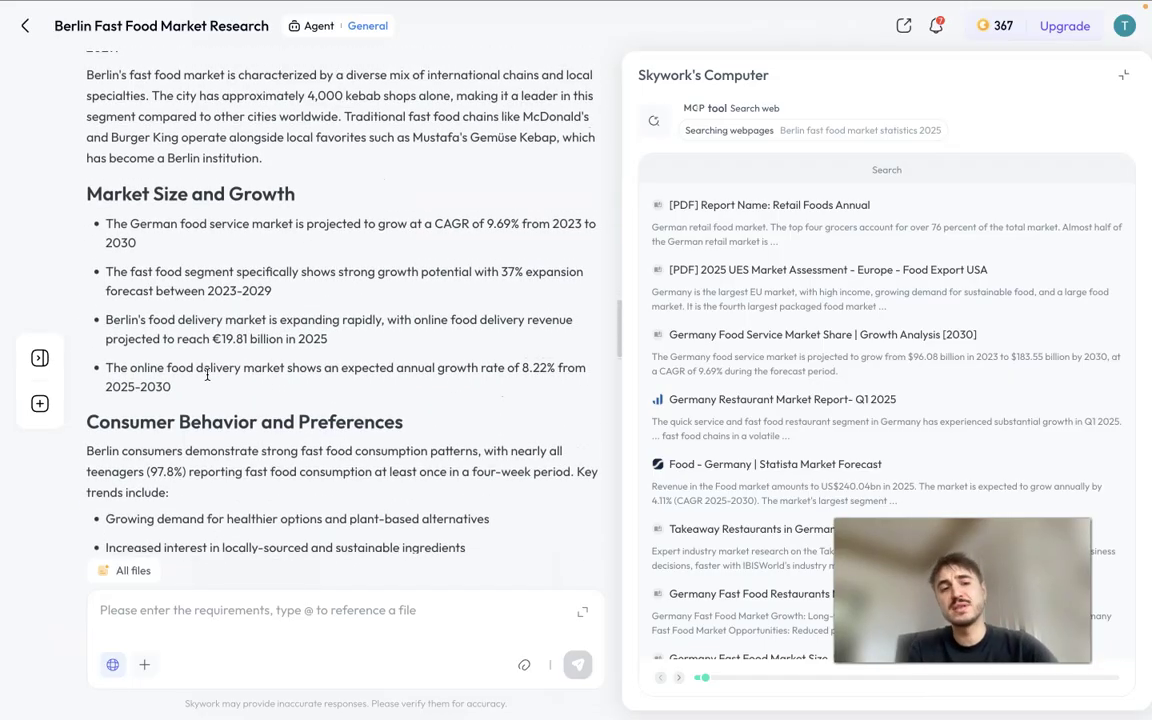
scroll(208, 375, "down", 9)
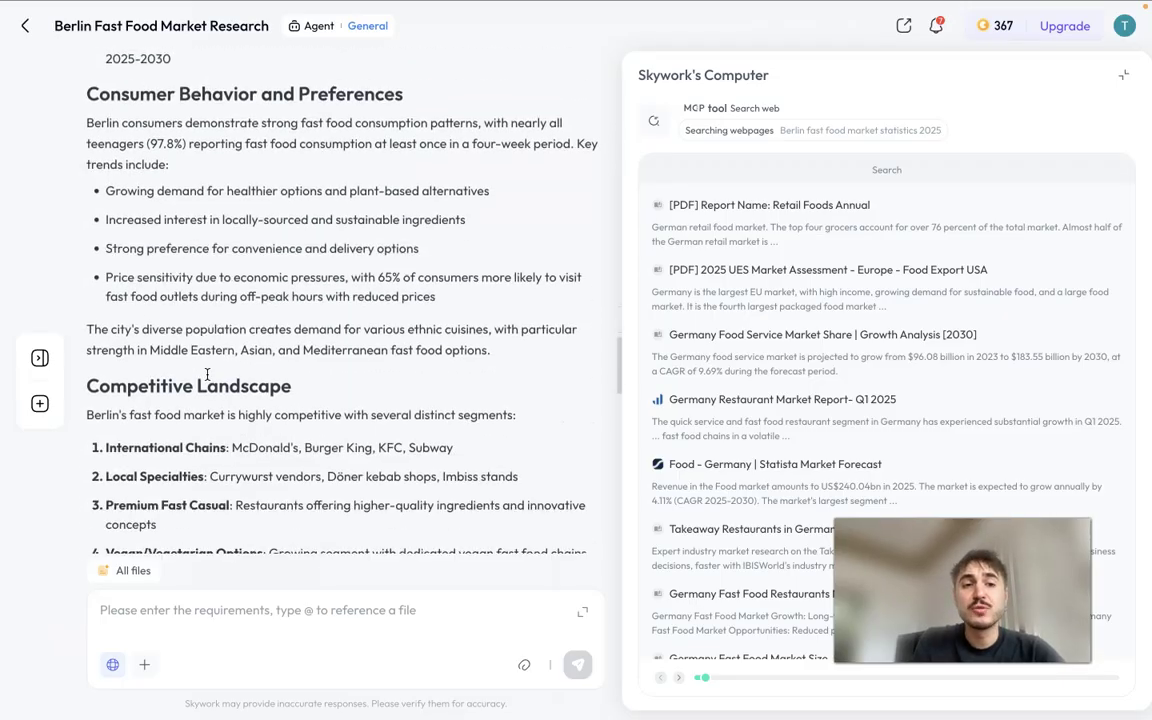
scroll(208, 373, "up", 7)
scroll(207, 373, "down", 11)
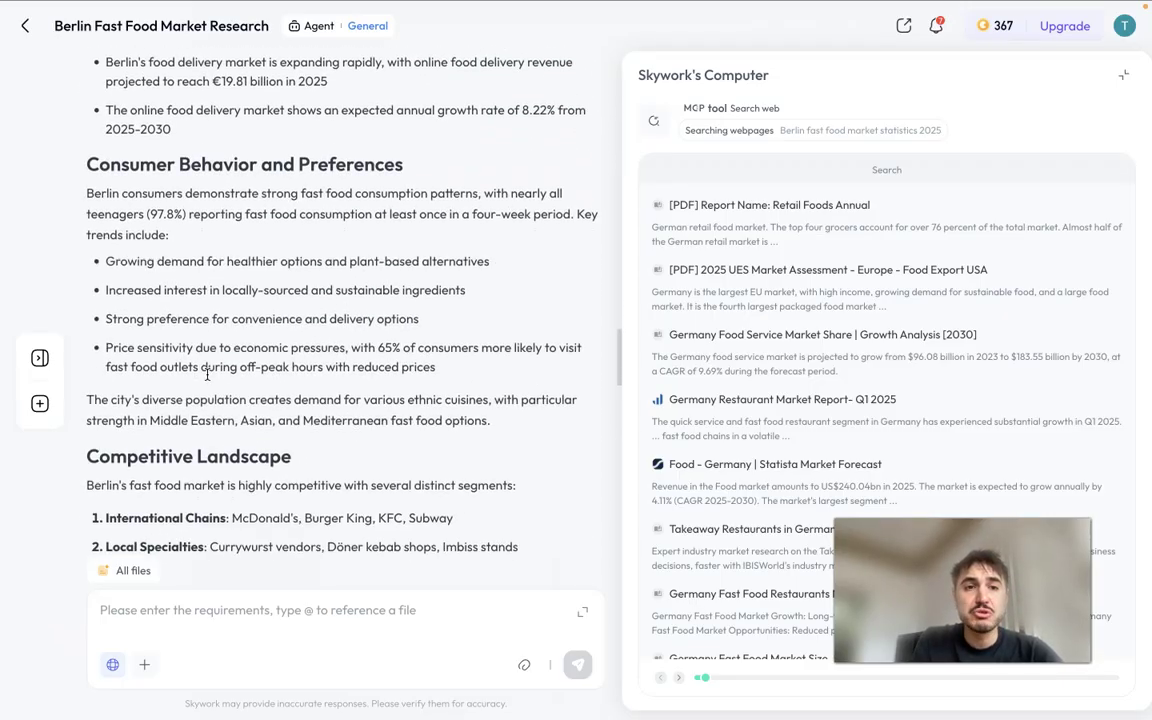
scroll(207, 375, "down", 20)
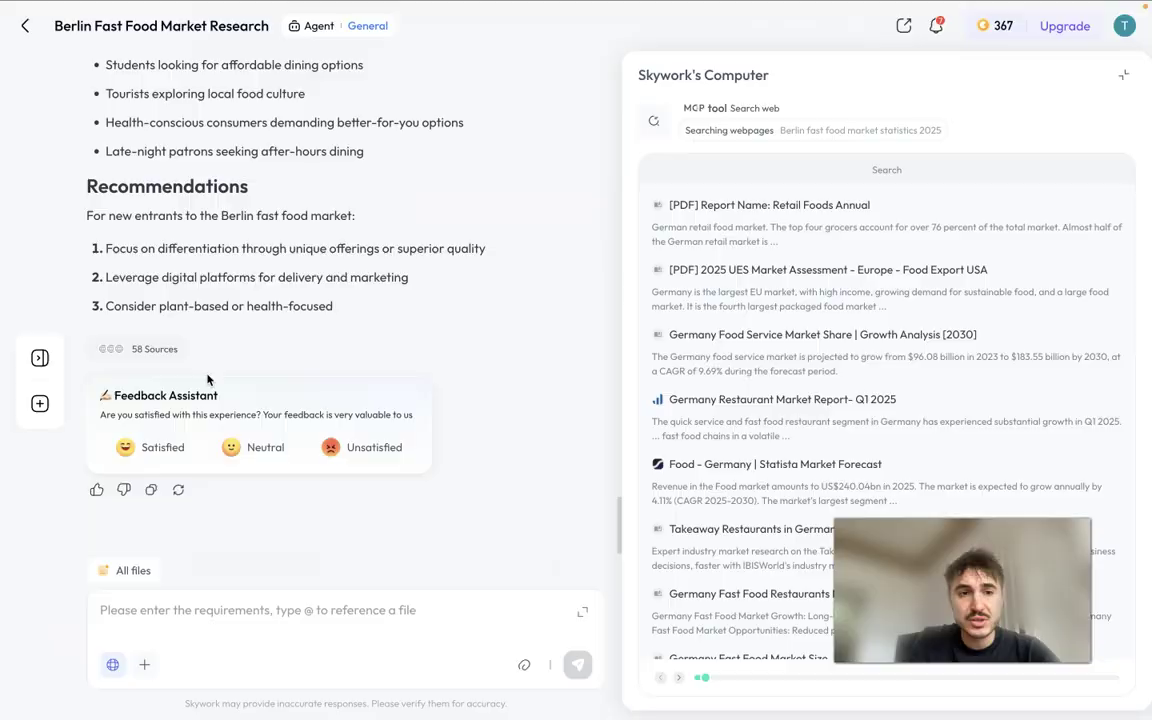
scroll(209, 378, "up", 20)
scroll(208, 377, "up", 20)
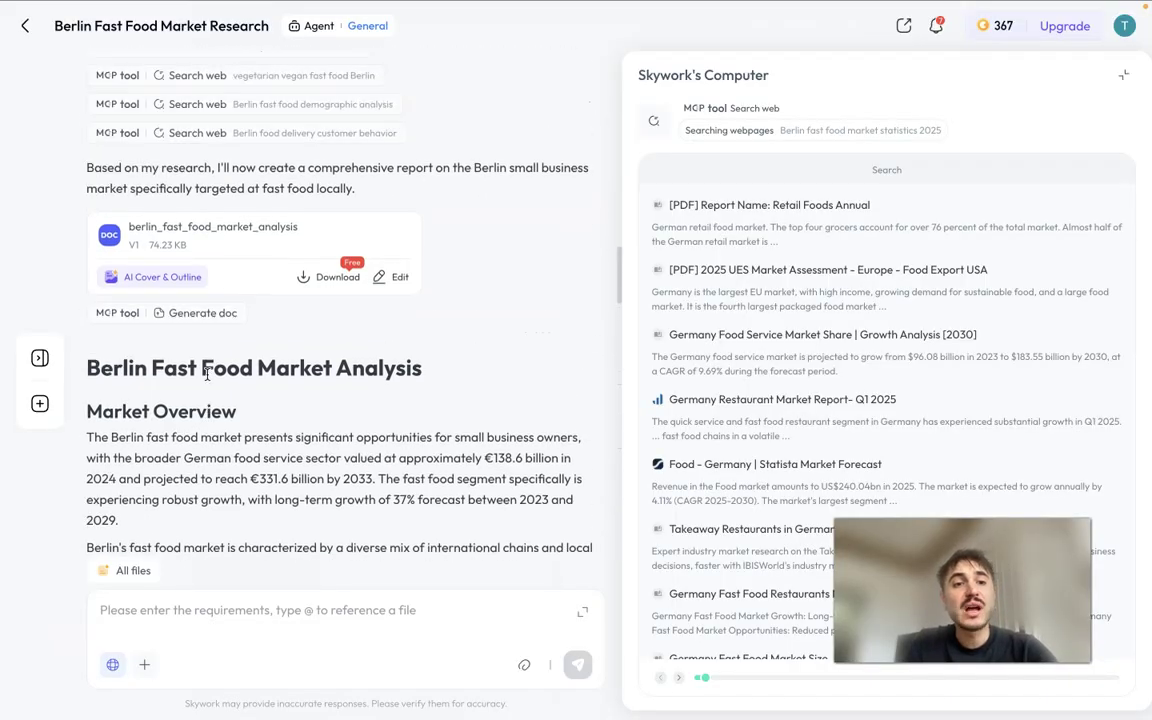
- Open the generated berlin_fast_food_market_analysis document for preview
scroll(208, 378, "up", 1)
left_click(257, 360)
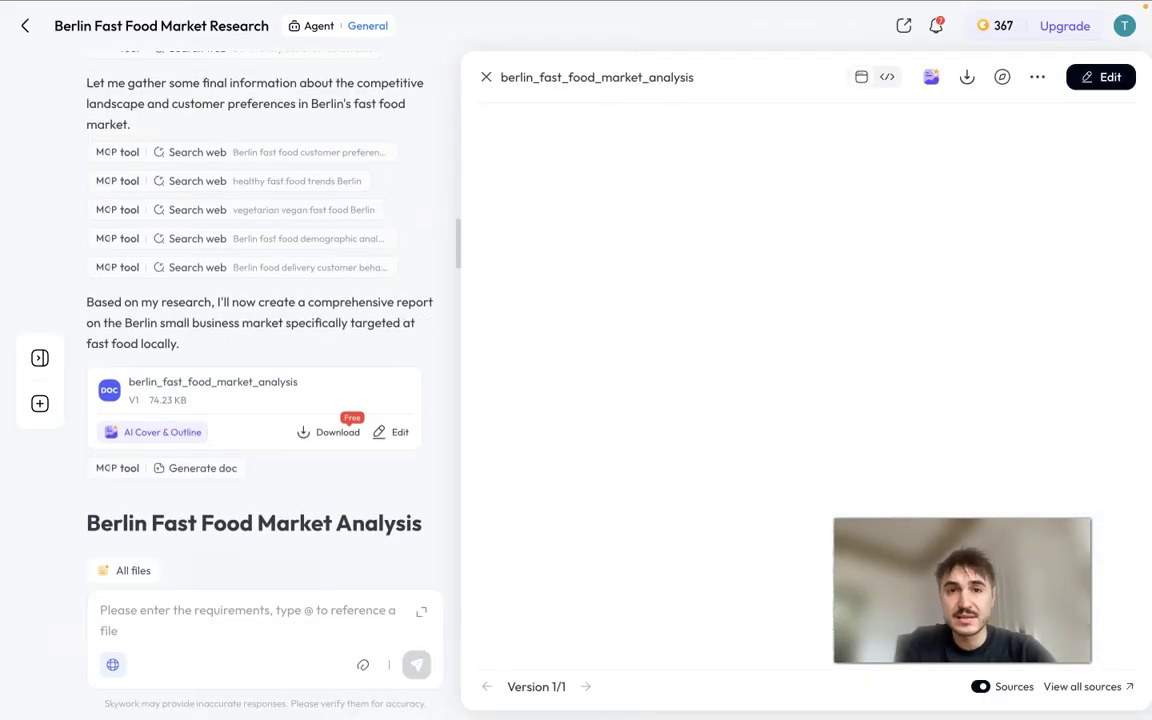
mouse_move(732, 443)
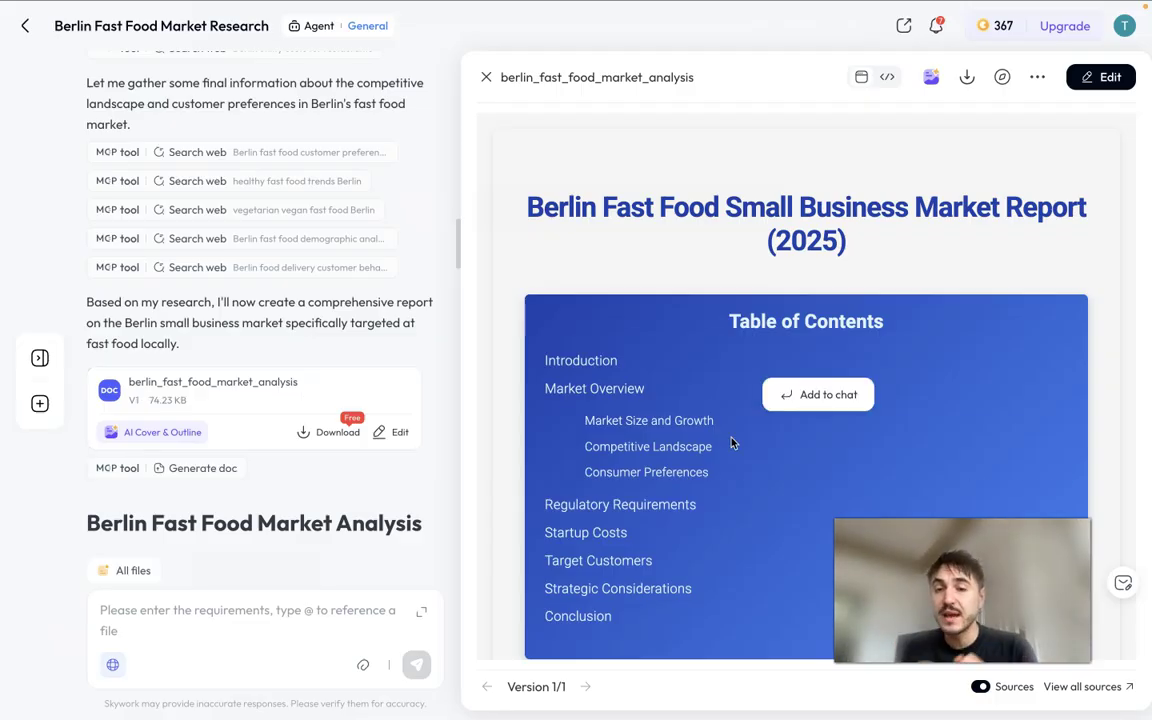
mouse_move(806, 224)
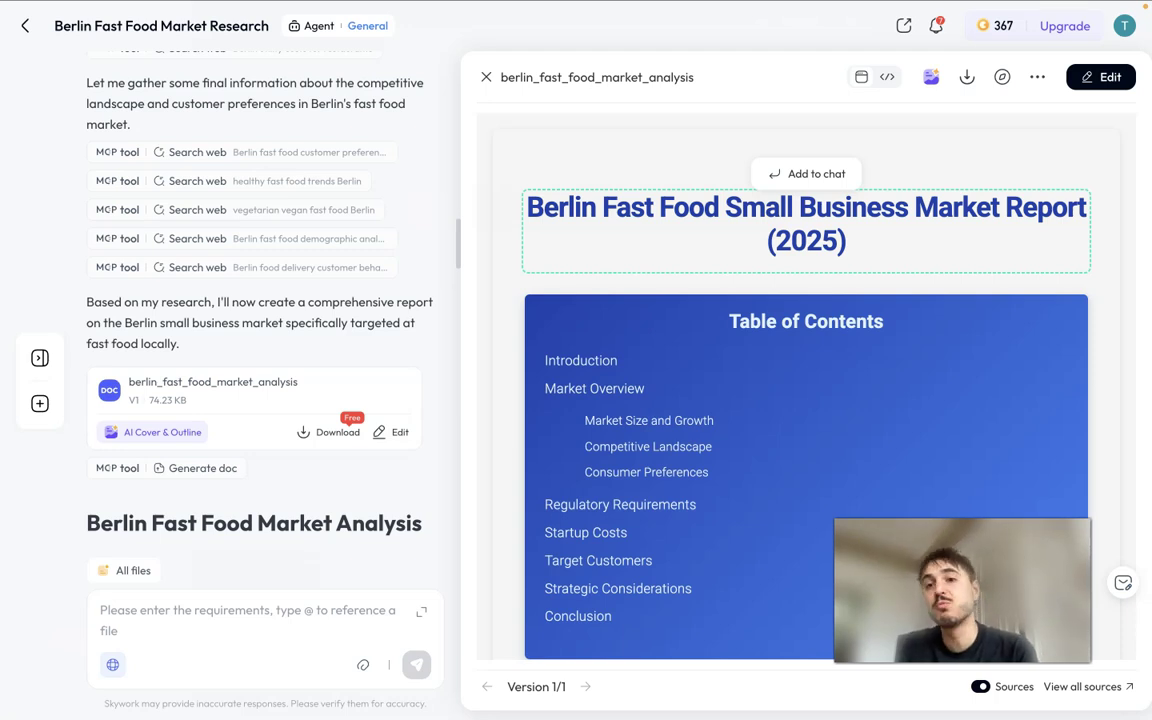
- Examine the market report's table of contents, from Market Overview through Strategic Considerations
scroll(689, 368, "down", 3)
scroll(689, 368, "up", 1)
left_click(690, 340)
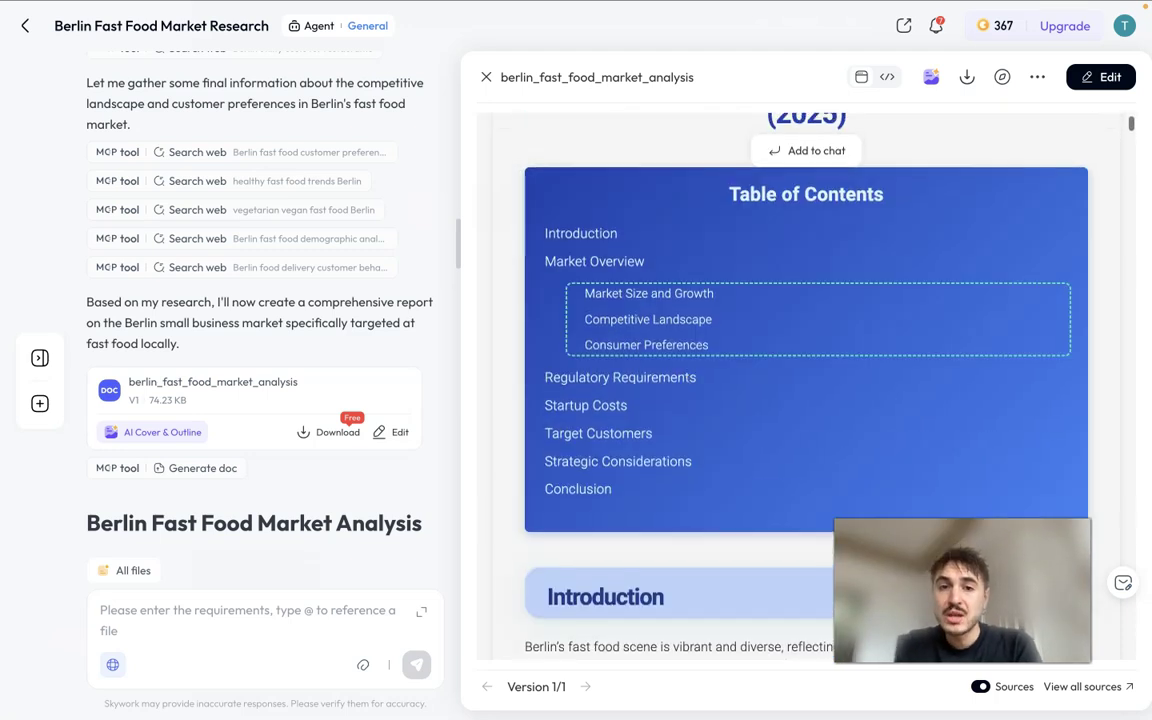
scroll(690, 340, "up", 1)
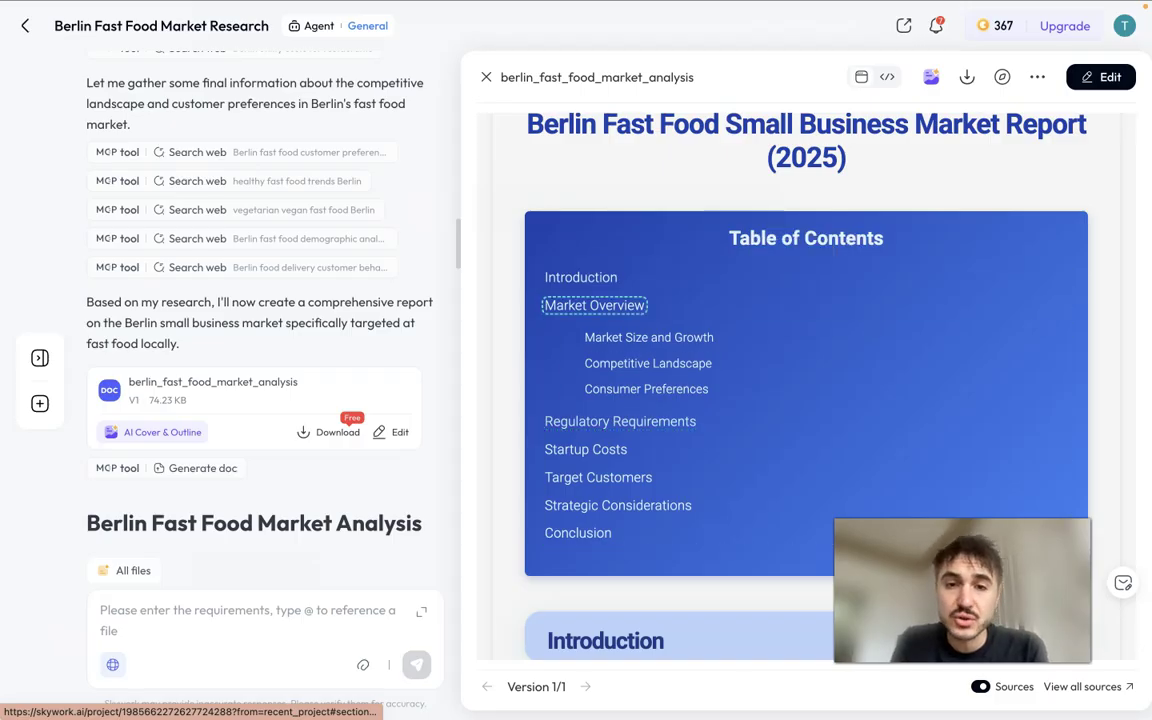
left_click(643, 345)
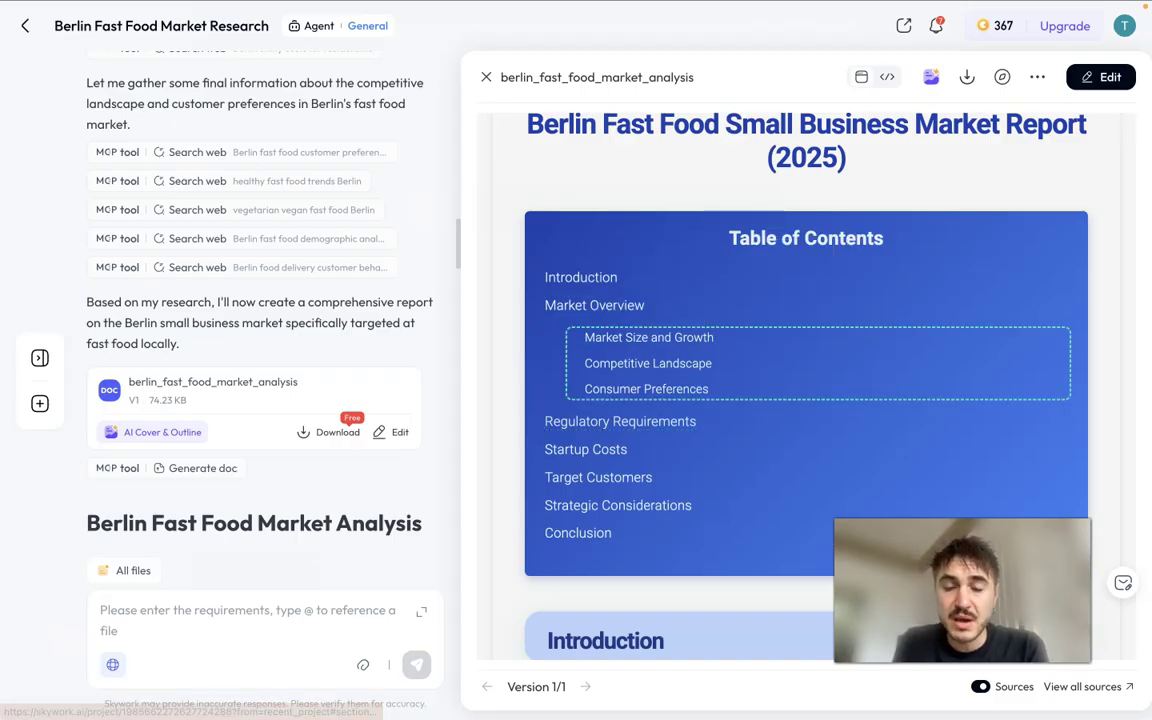
left_click(646, 389)
left_click(620, 421)
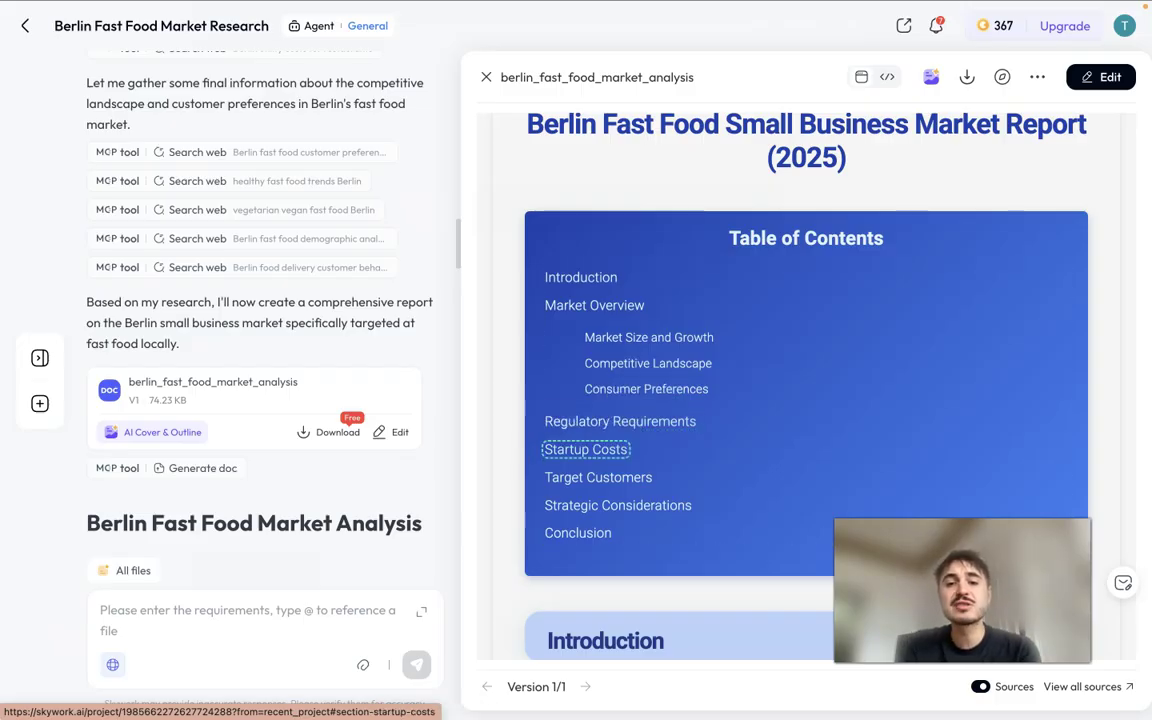
left_click(586, 449)
left_click(604, 508)
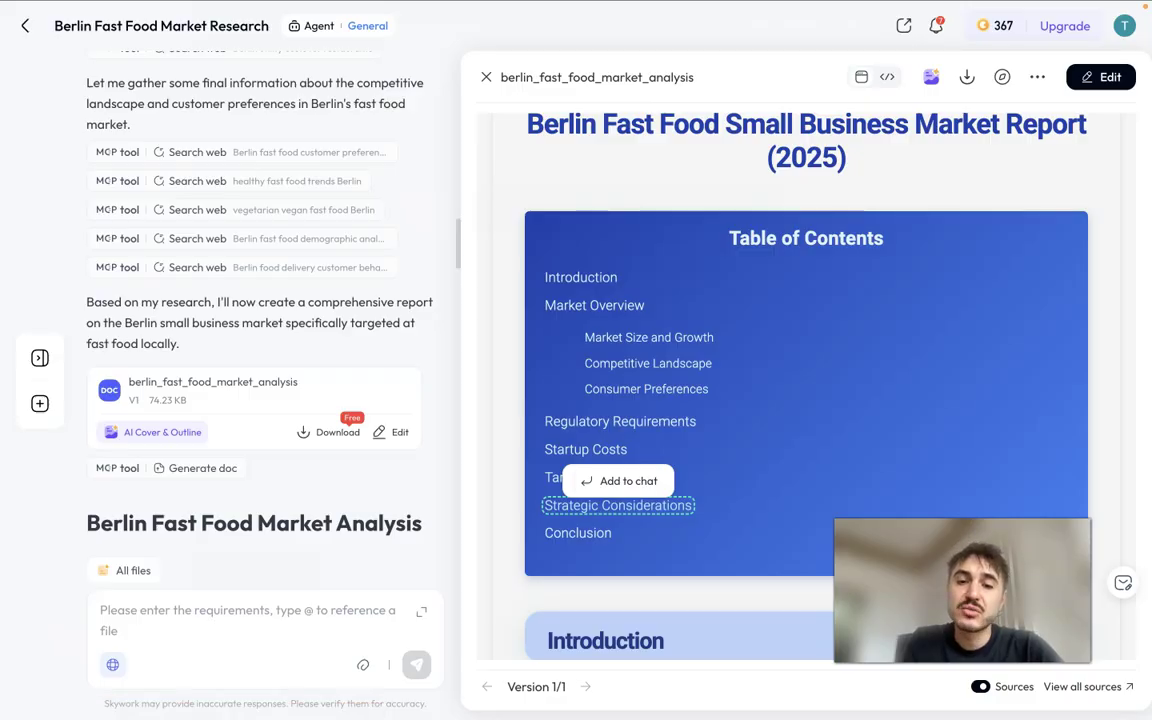
- Jump to the report's Startup Costs section and read the cost breakdown through to the total startup cost
scroll(604, 517, "down", 2)
left_click(586, 326)
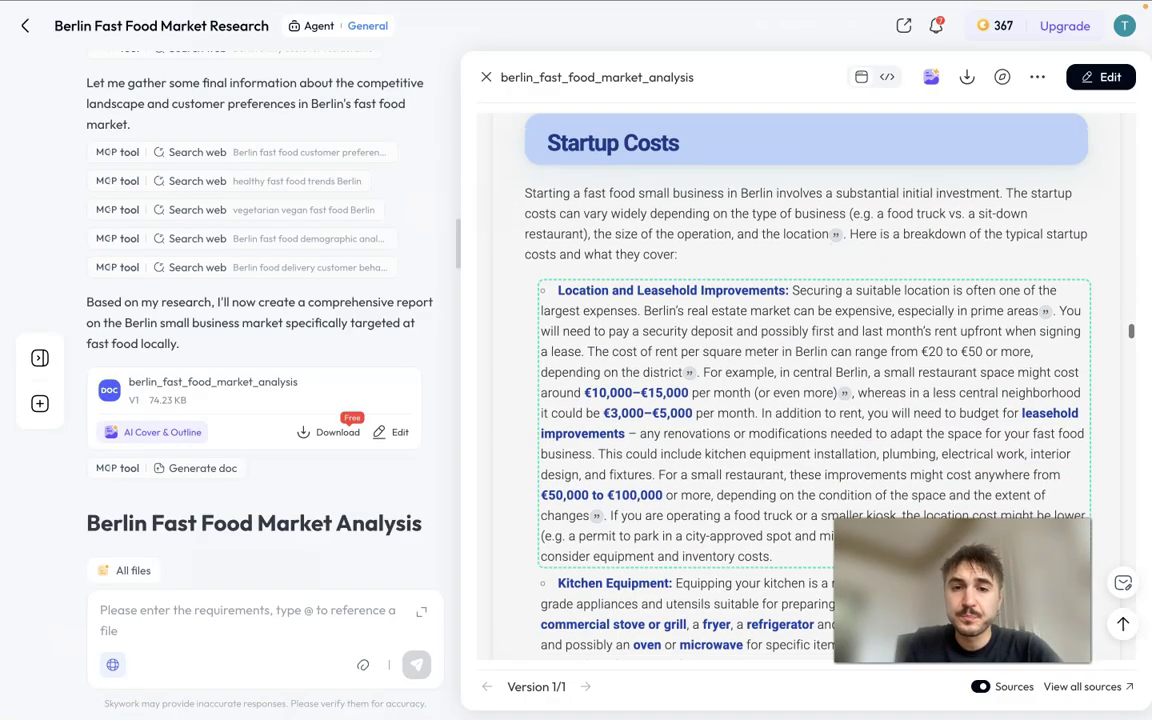
scroll(646, 439, "up", 2)
scroll(646, 439, "down", 1)
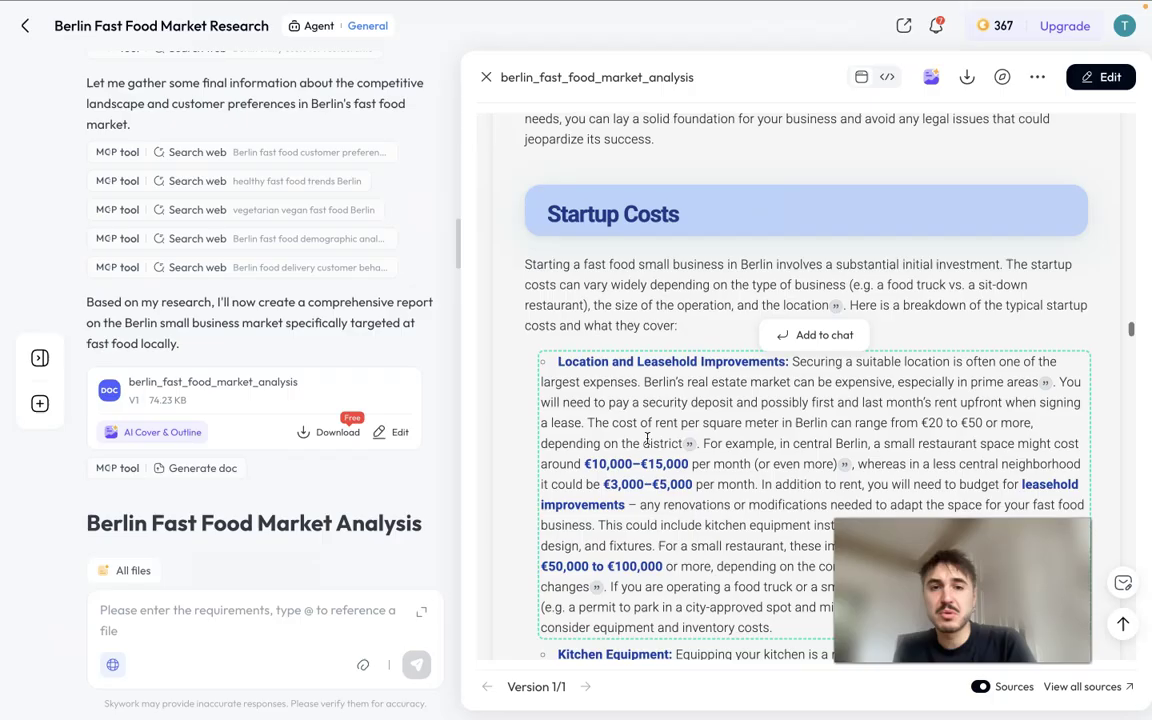
scroll(646, 439, "up", 1)
scroll(727, 345, "down", 1)
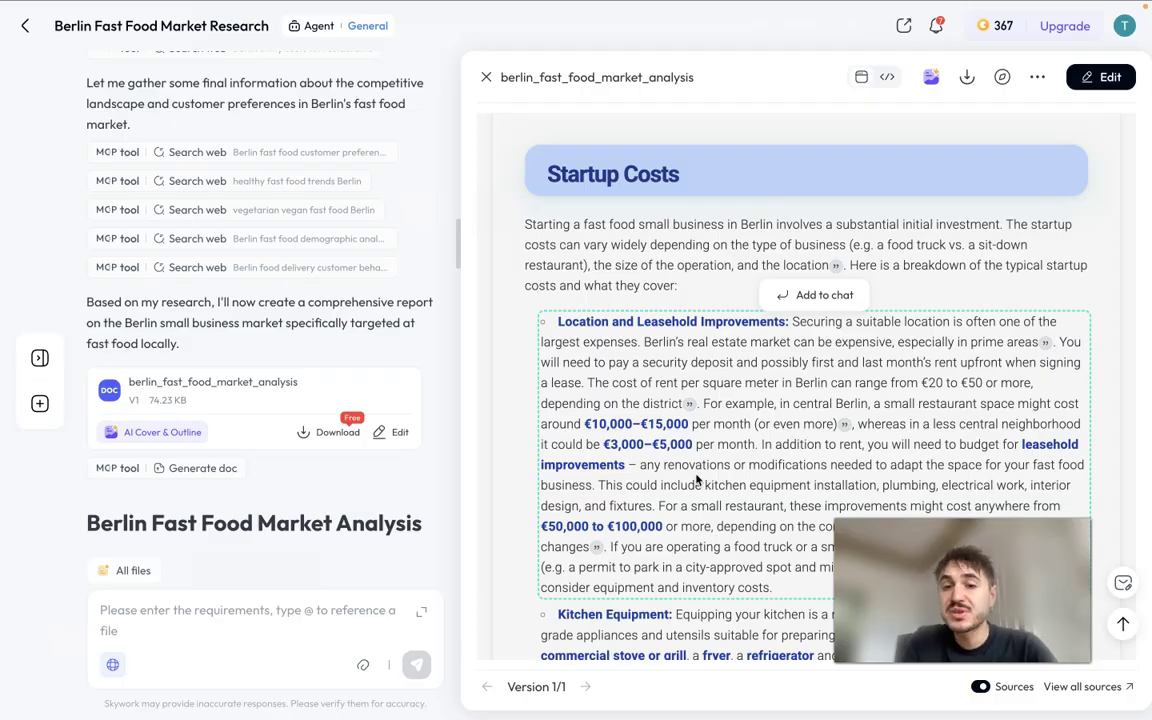
scroll(697, 477, "down", 3)
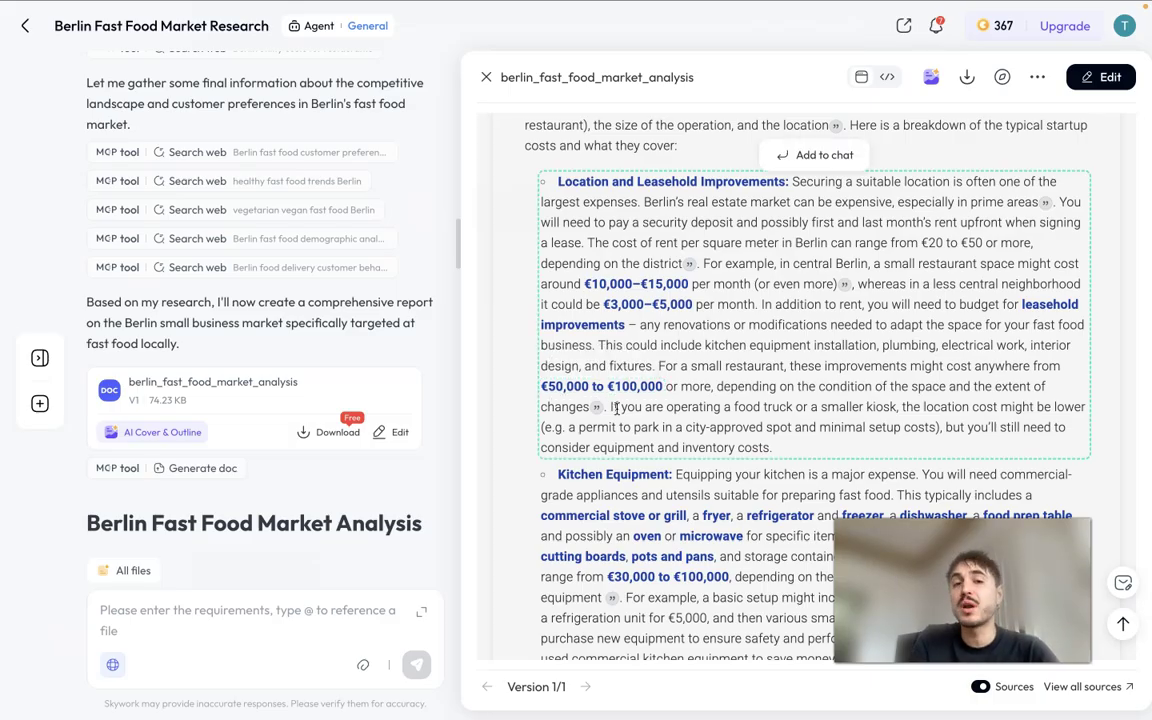
scroll(758, 450, "down", 5)
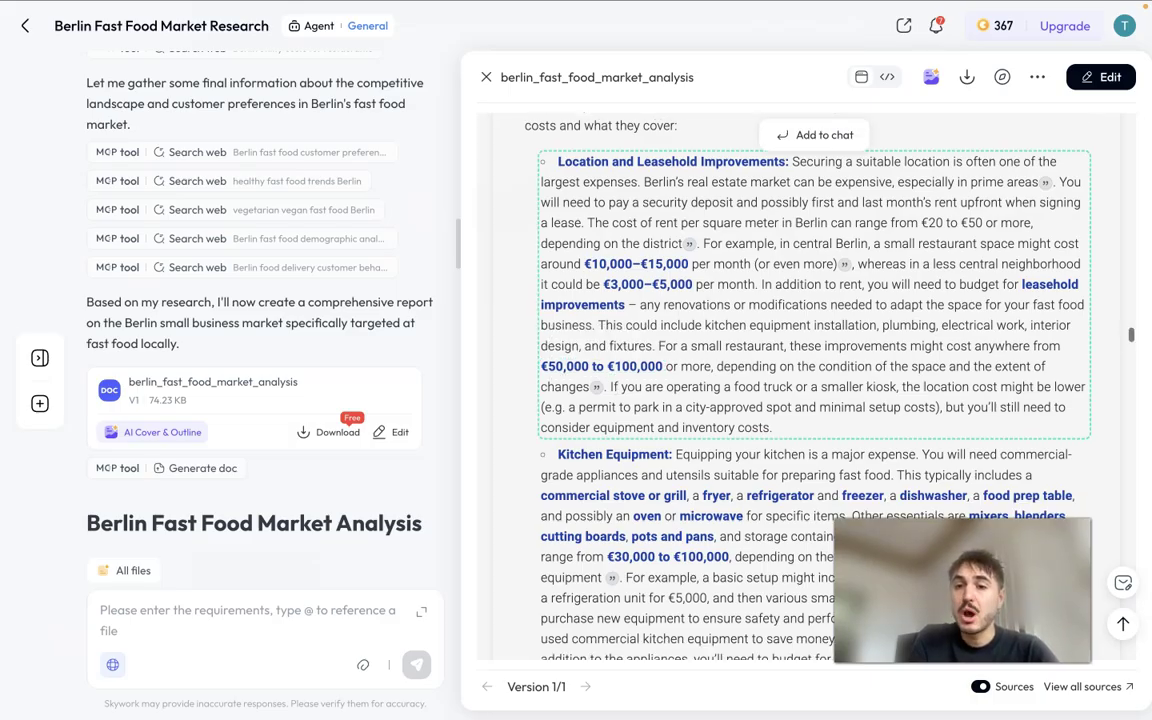
scroll(758, 450, "down", 15)
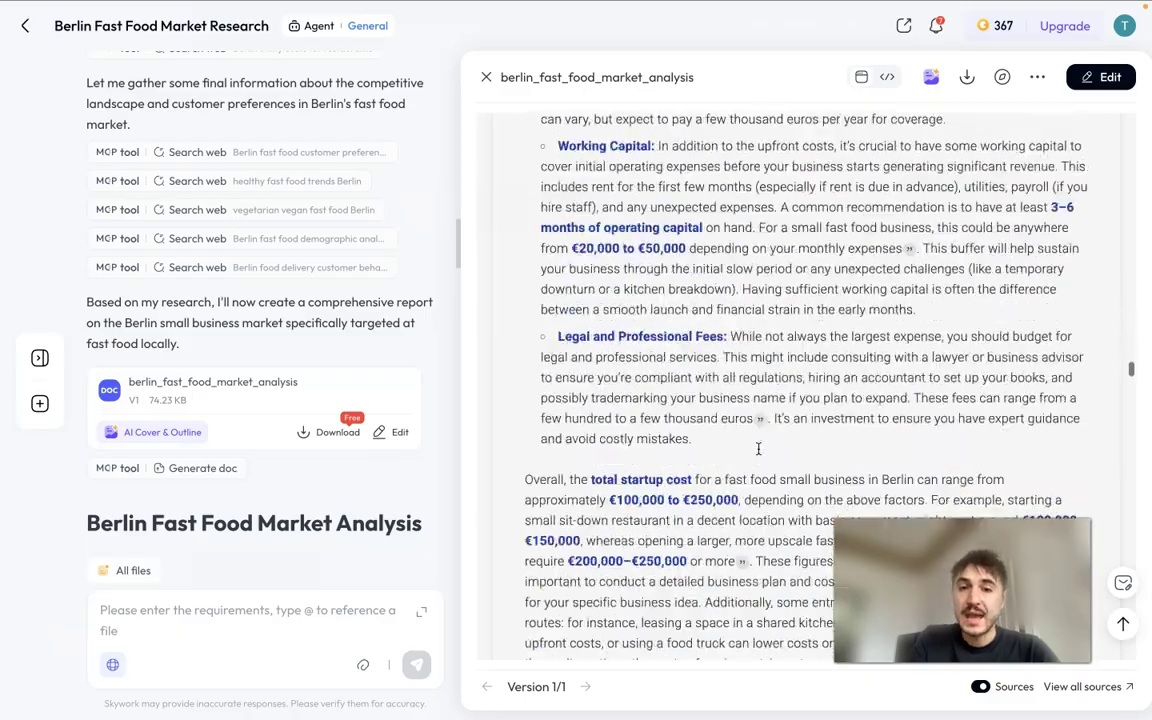
- Skim the rest of the report down to its reference list and return to the permit and food safety requirements
scroll(758, 450, "down", 20)
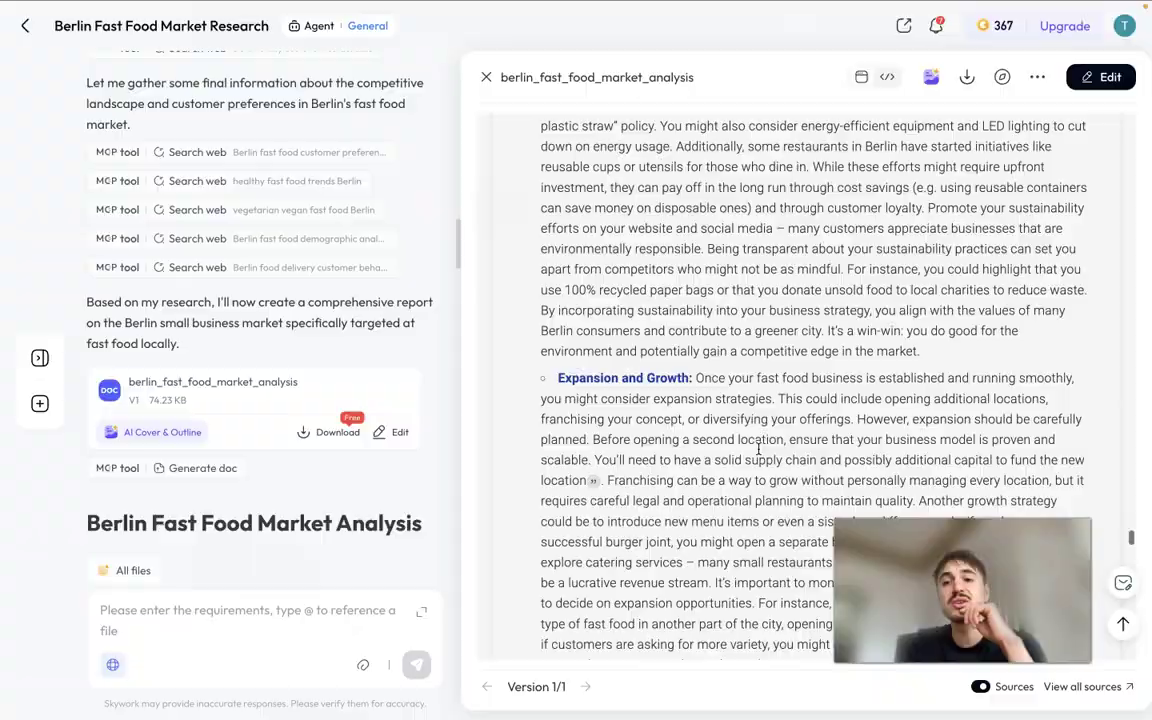
scroll(758, 449, "down", 10)
scroll(758, 449, "down", 3)
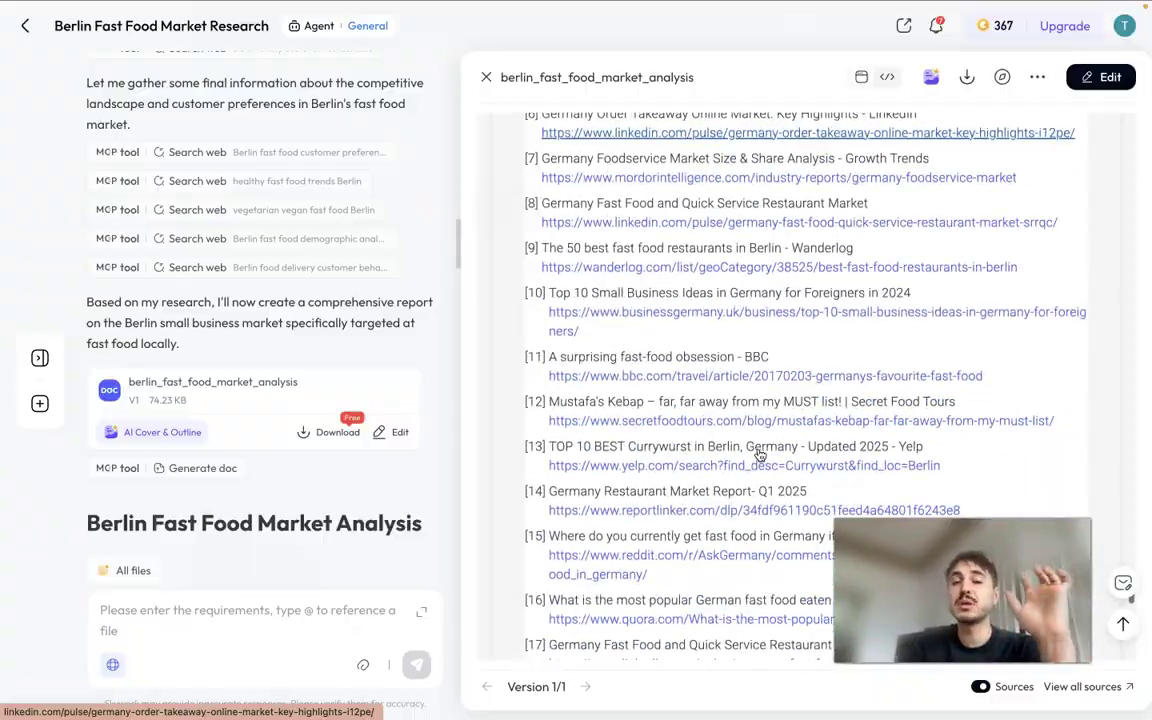
scroll(758, 449, "up", 20)
scroll(758, 449, "up", 15)
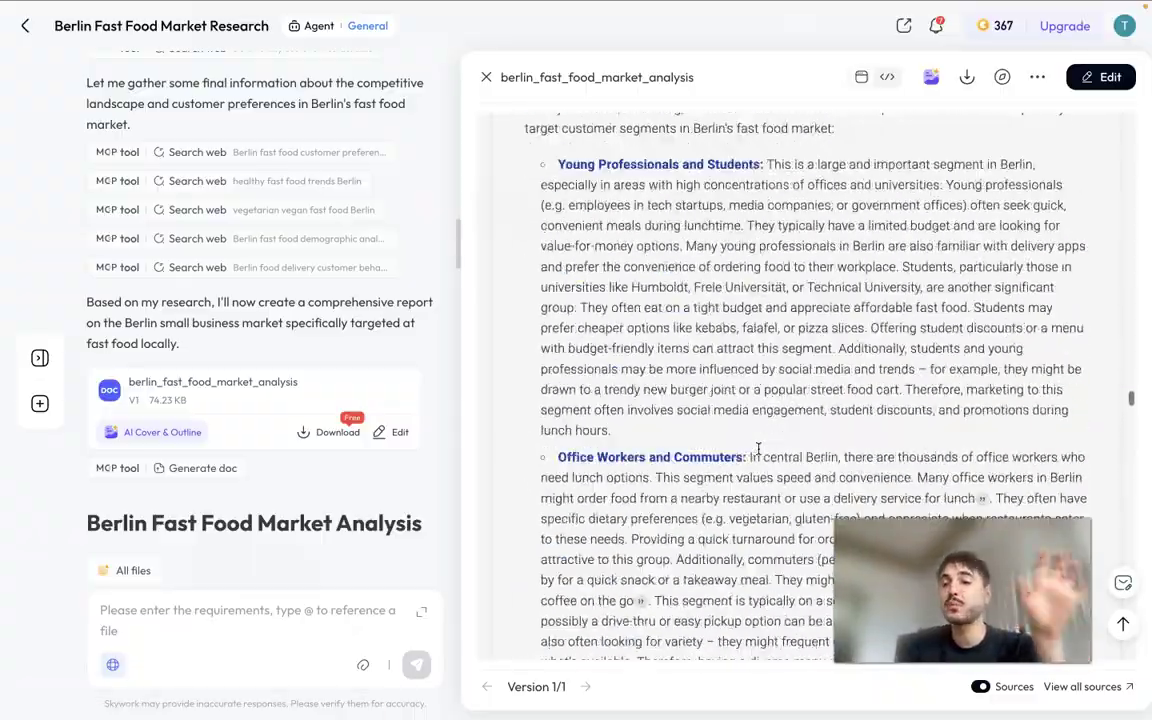
scroll(758, 449, "up", 8)
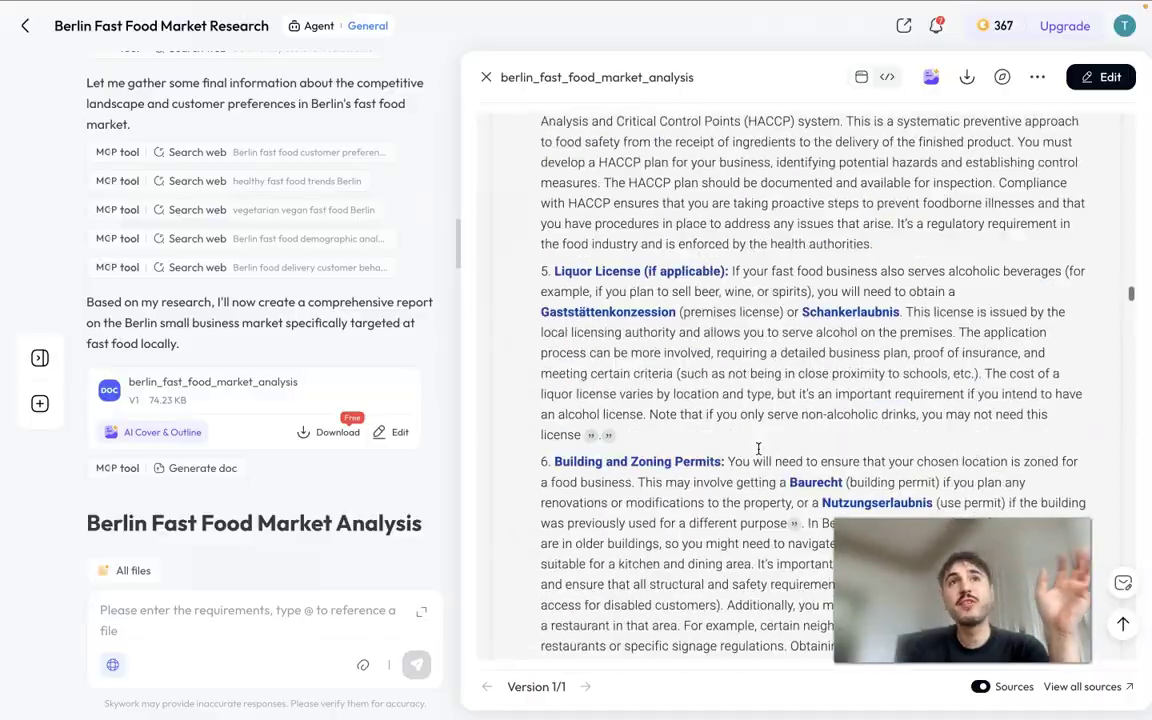
scroll(758, 451, "up", 15)
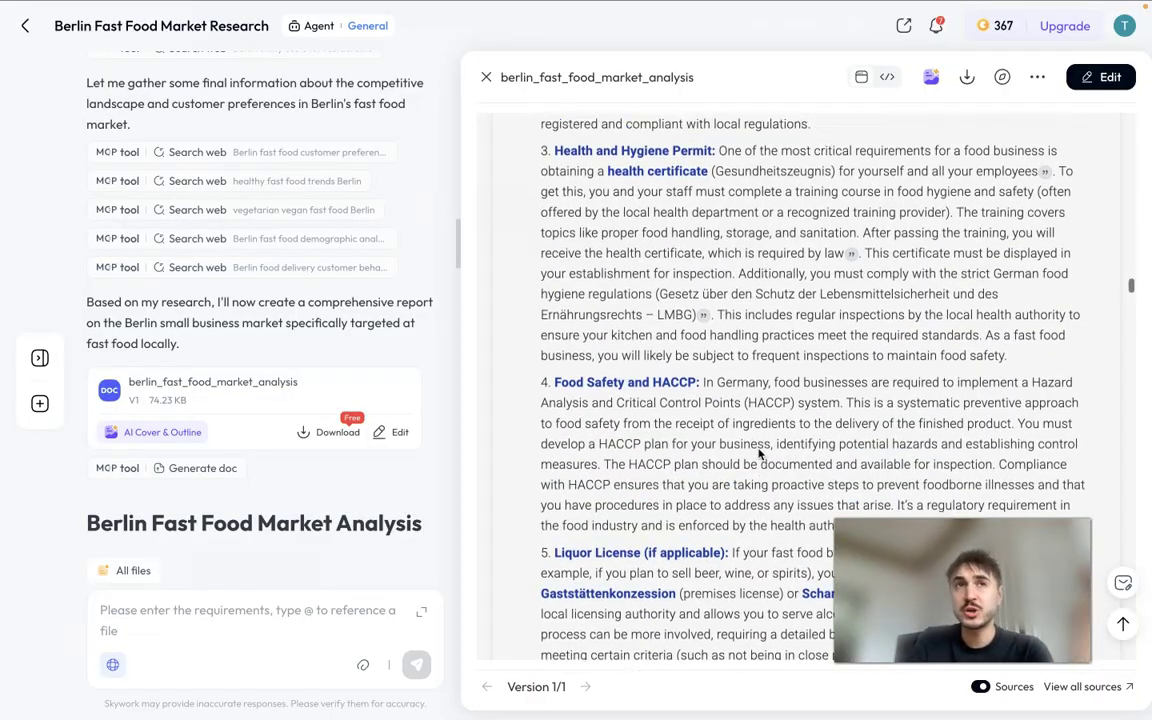
- Skim the market report's consumer trends and customer segment advice, then its numbered reference list
scroll(758, 449, "down", 15)
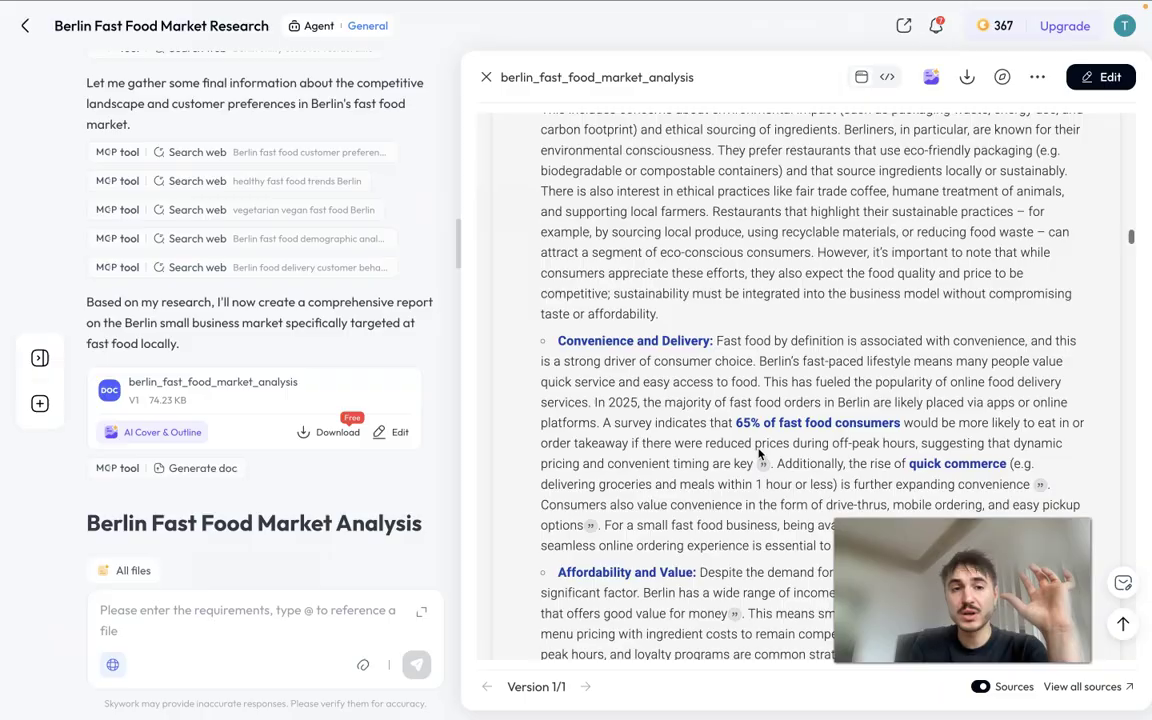
scroll(758, 449, "down", 20)
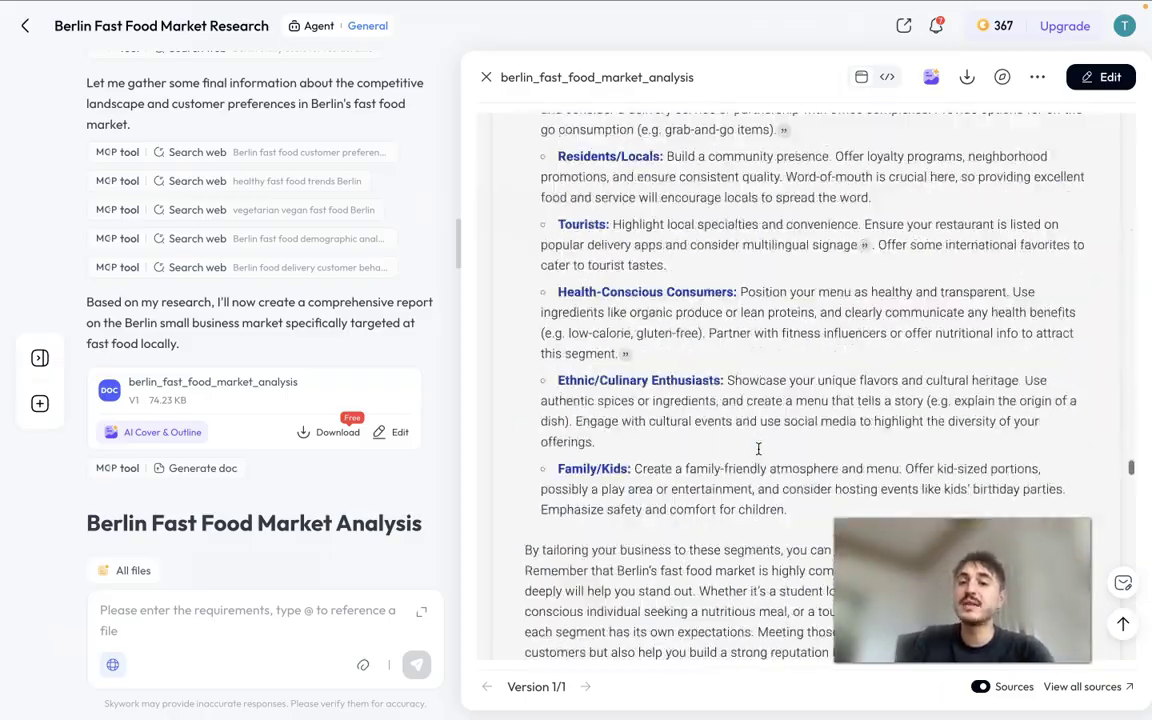
scroll(758, 449, "up", 15)
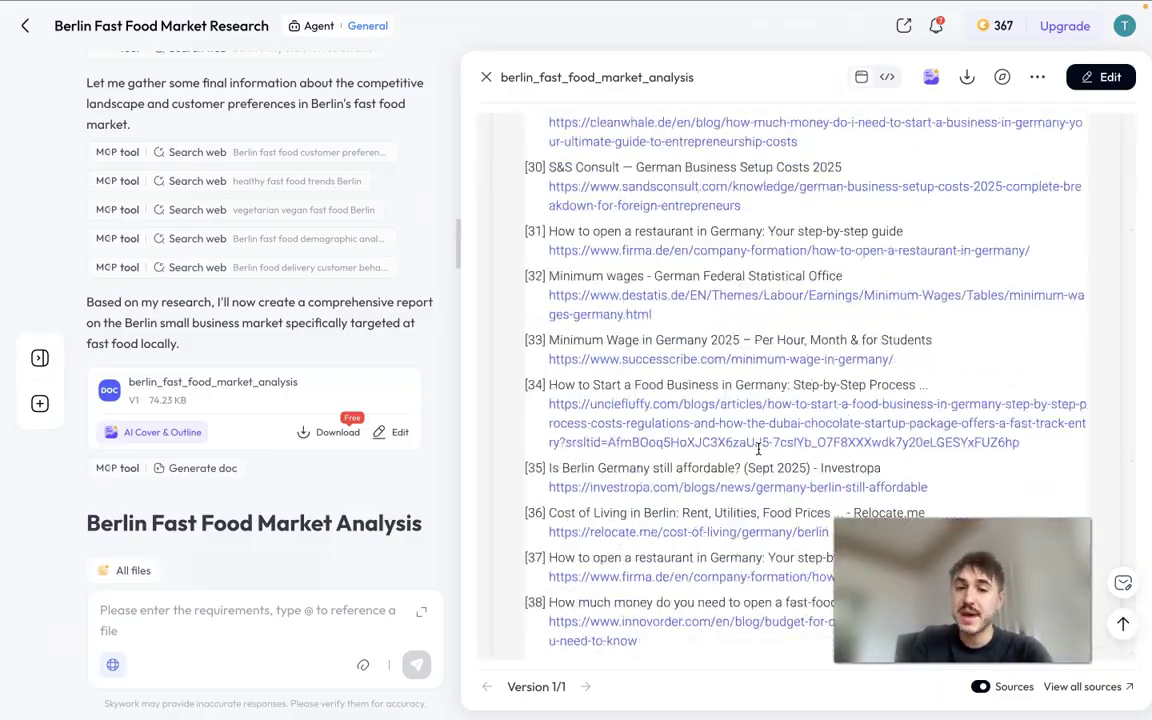
scroll(760, 455, "up", 10)
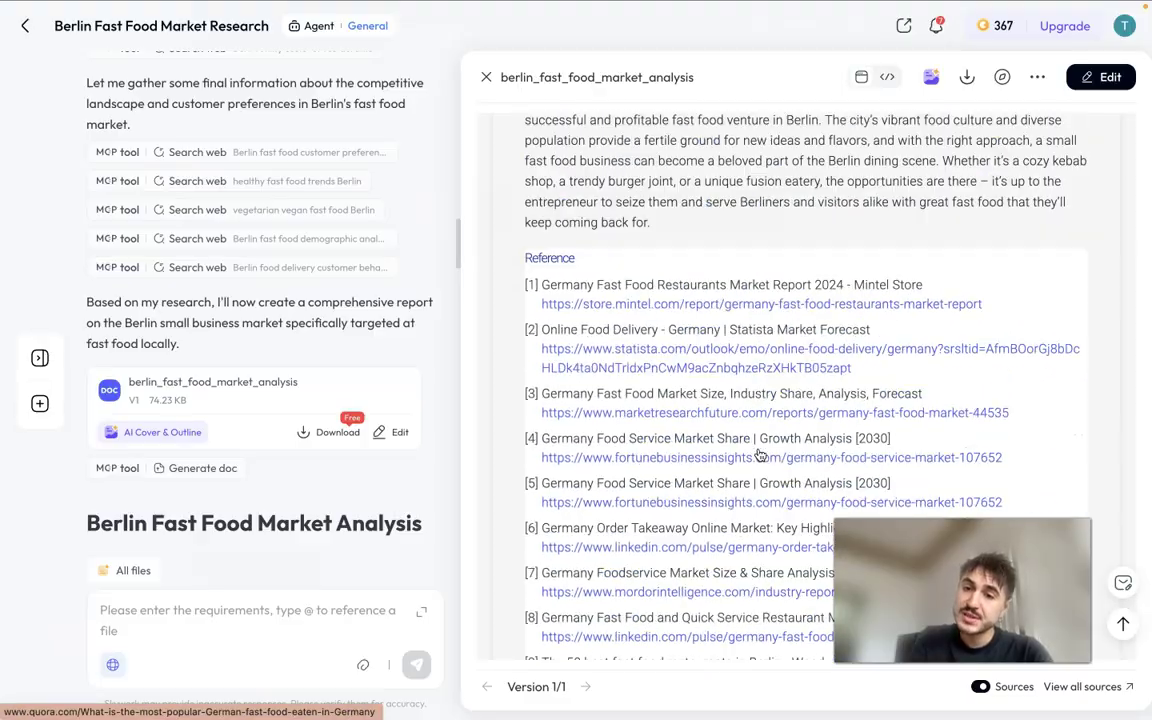
scroll(760, 455, "down", 4)
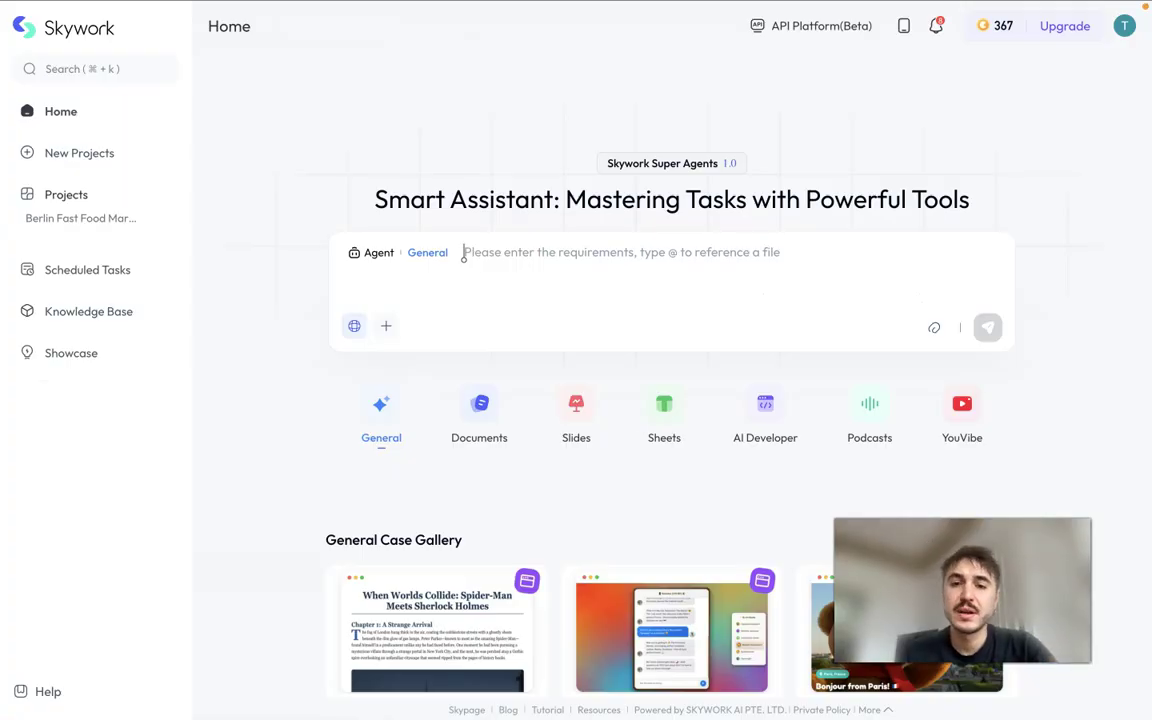
- Switch the agent on the home page to Sheets mode and browse its spreadsheet templates
left_click(664, 415)
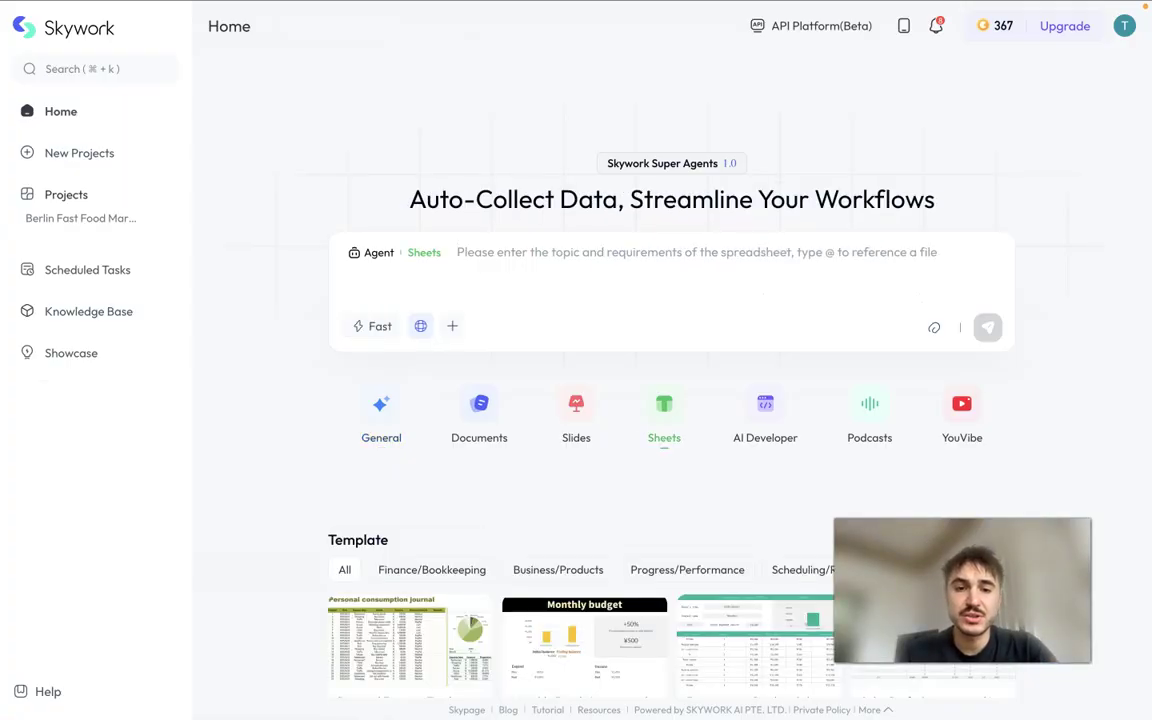
scroll(450, 500, "down", 5)
scroll(410, 440, "up", 2)
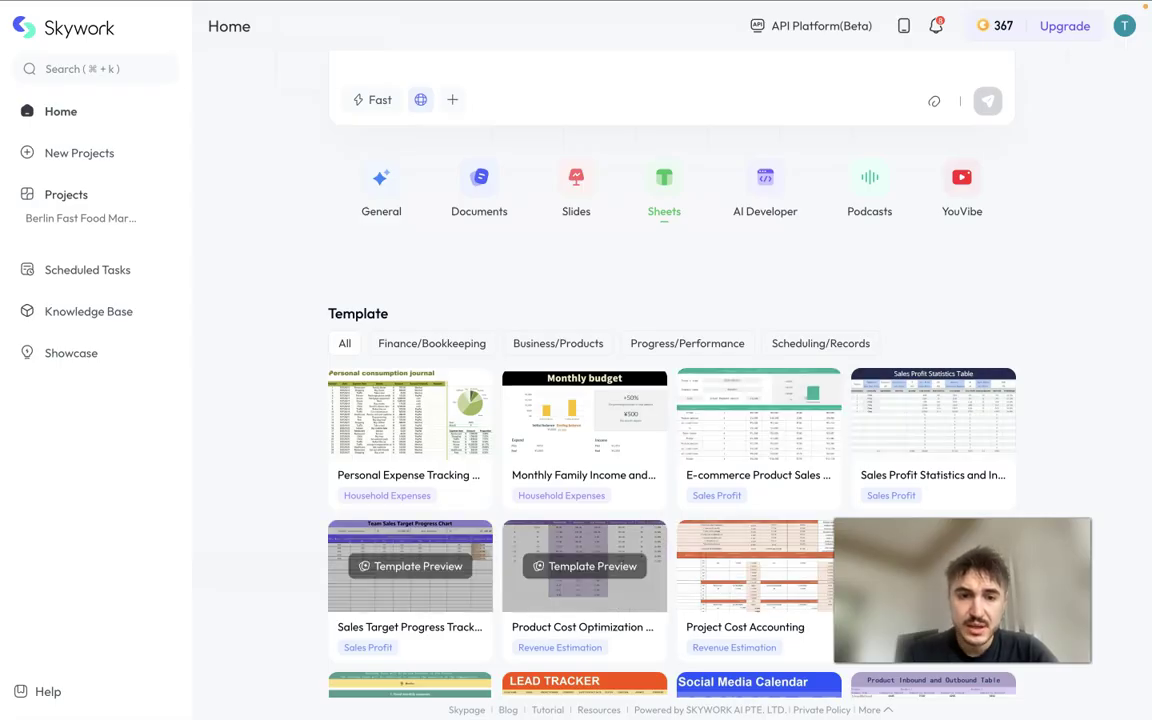
scroll(410, 500, "down", 2)
scroll(410, 450, "up", 5)
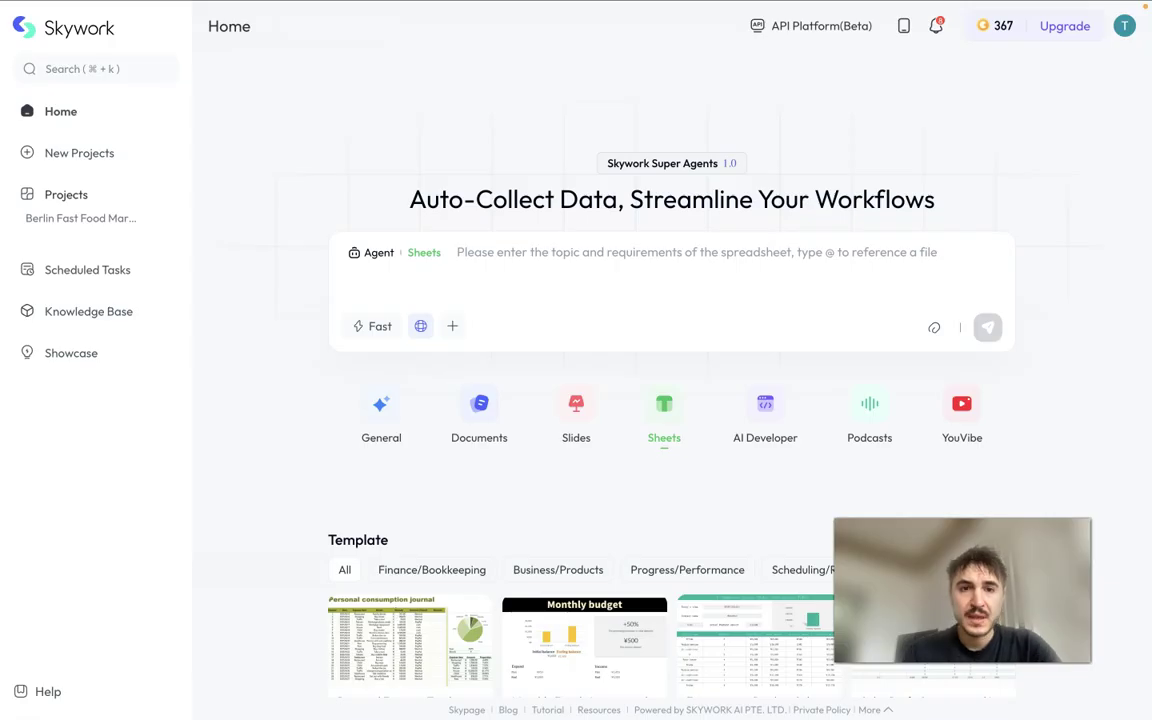
- Submit the spreadsheet request "sales of small businesses in Berlin" with the generation mode set to Deep
left_click(481, 253)
type("sal")
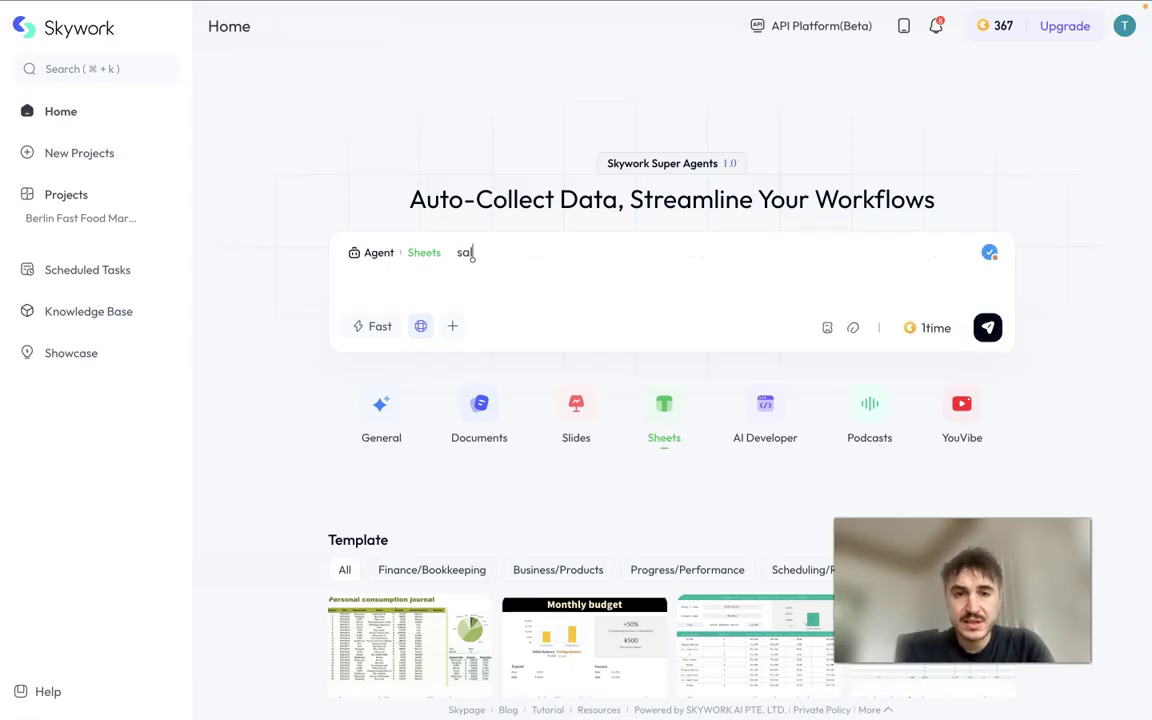
type("es of")
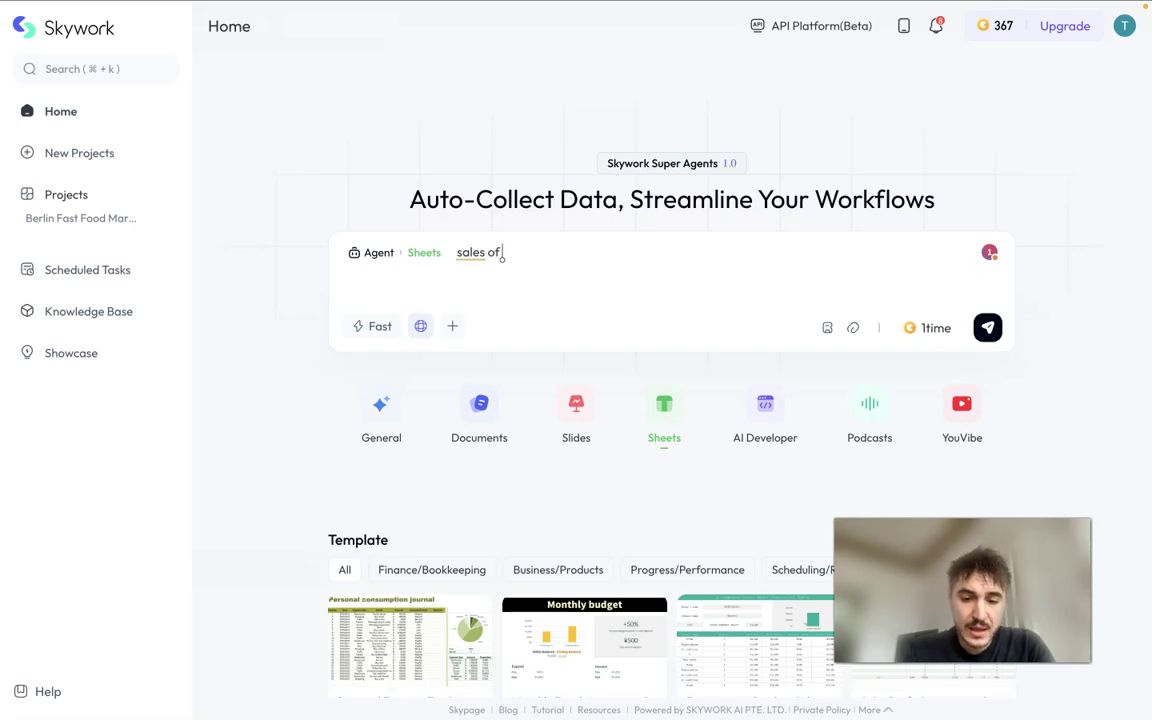
type(" small busin")
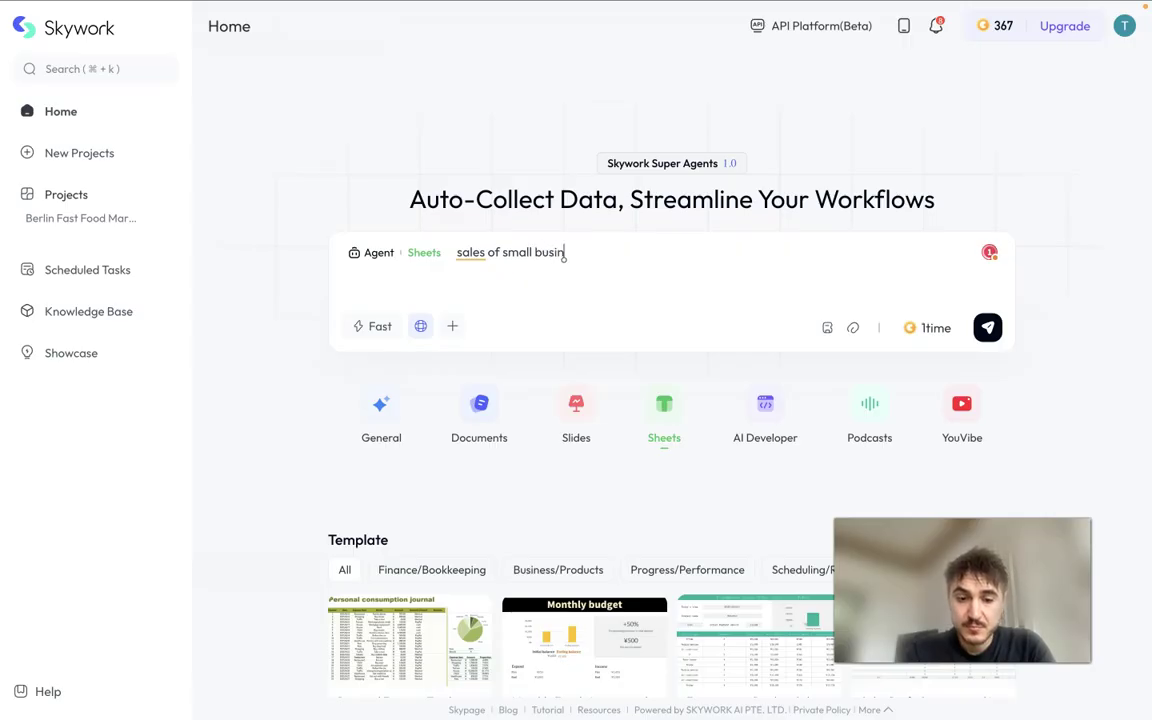
type("esses in Berlin")
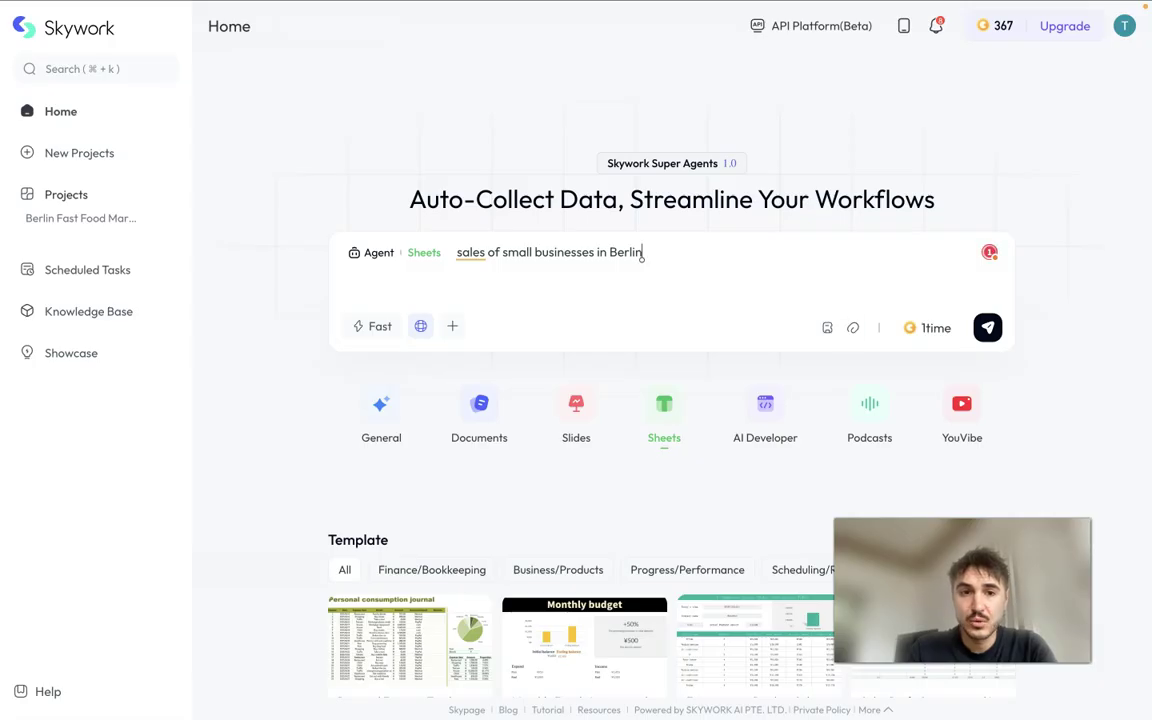
left_click(378, 326)
left_click(450, 480)
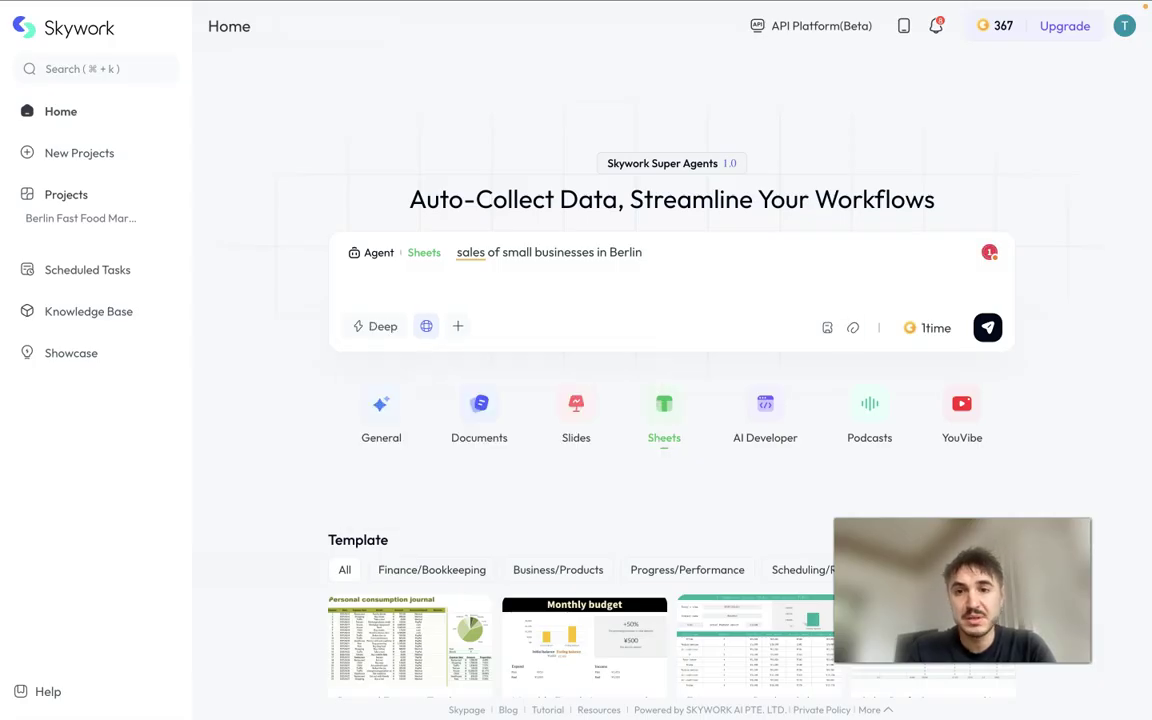
key("Return")
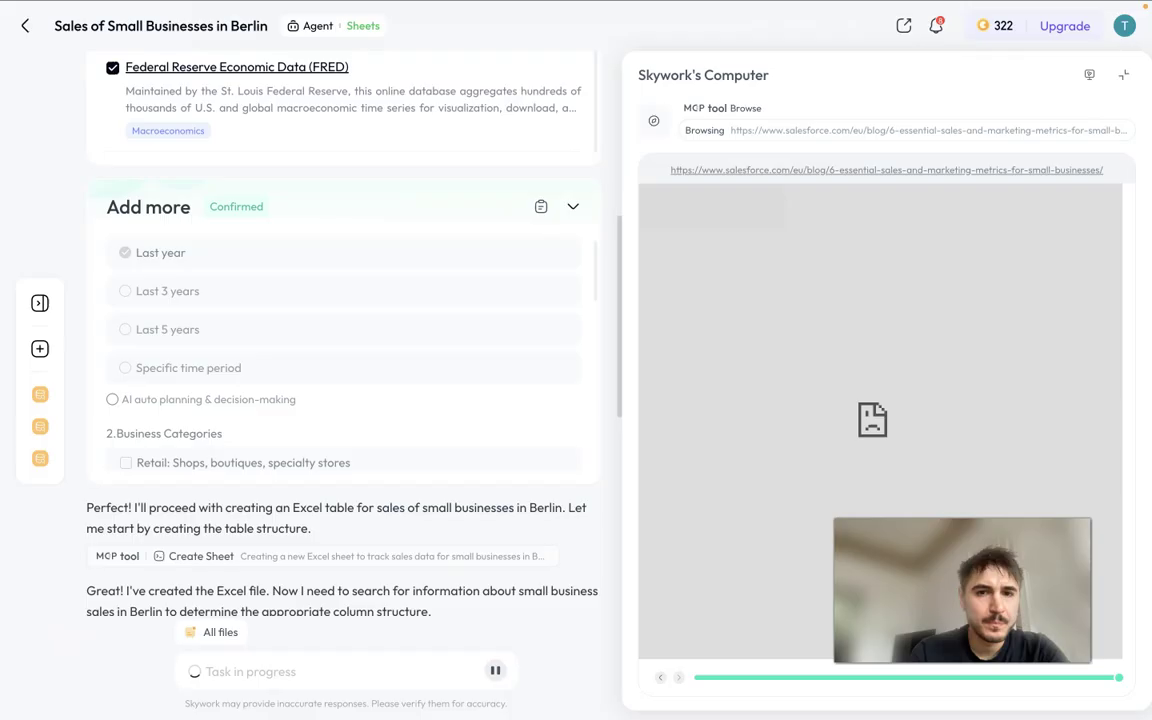
- Review the confirmed time period, business category and chart type choices, and the agent's research progress
scroll(224, 268, "down", 5)
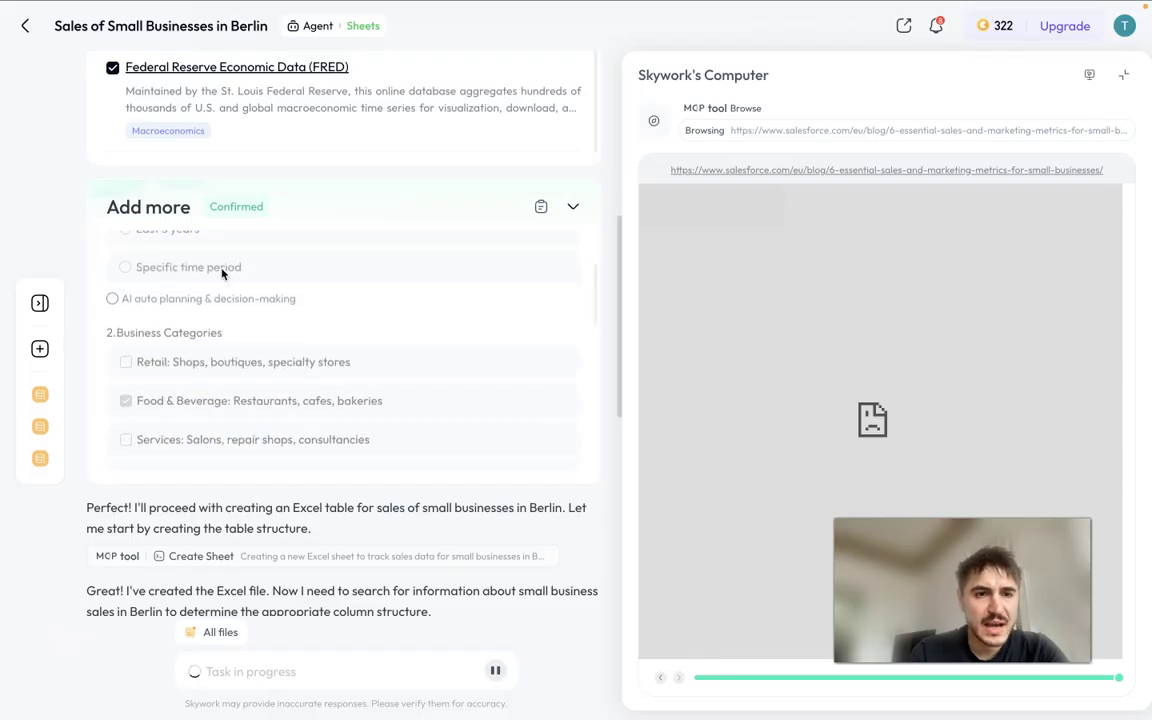
scroll(222, 273, "down", 8)
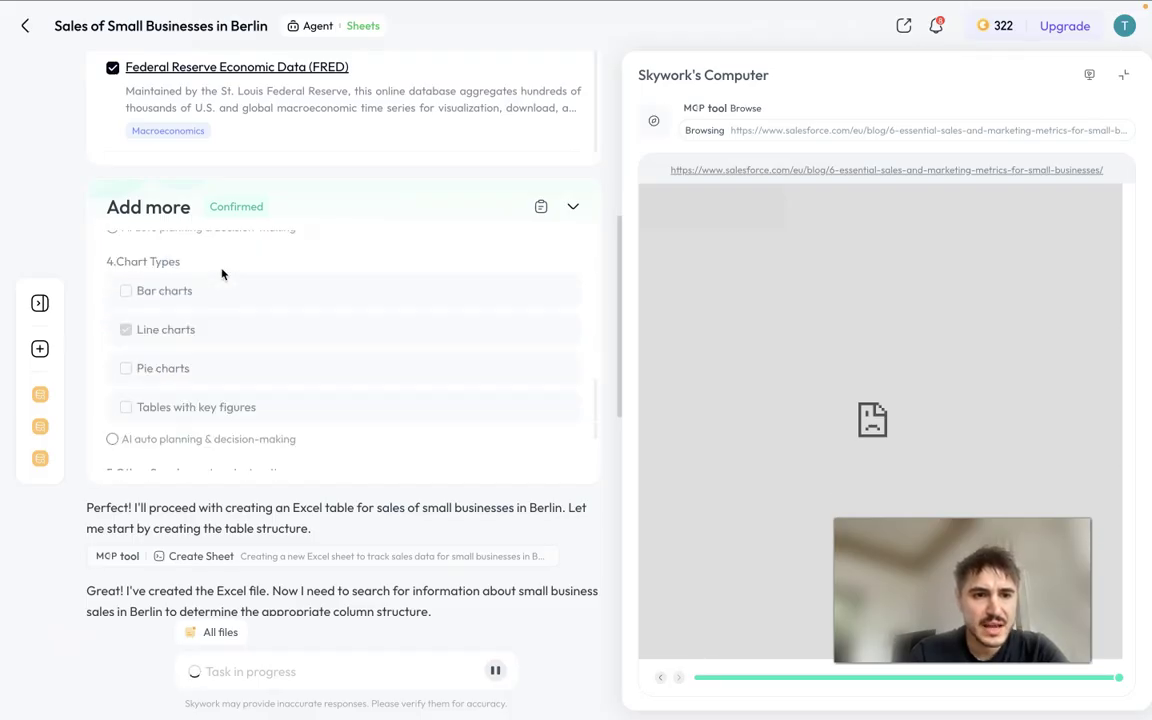
scroll(224, 268, "down", 2)
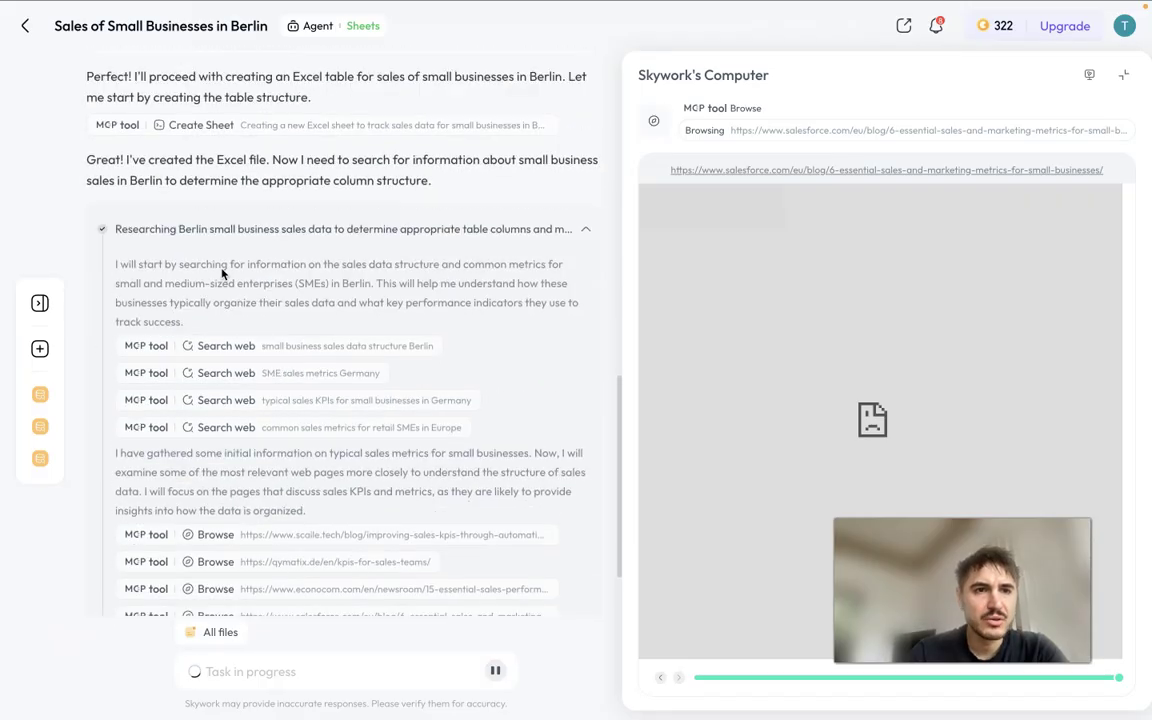
scroll(220, 230, "up", 4)
scroll(218, 159, "down", 5)
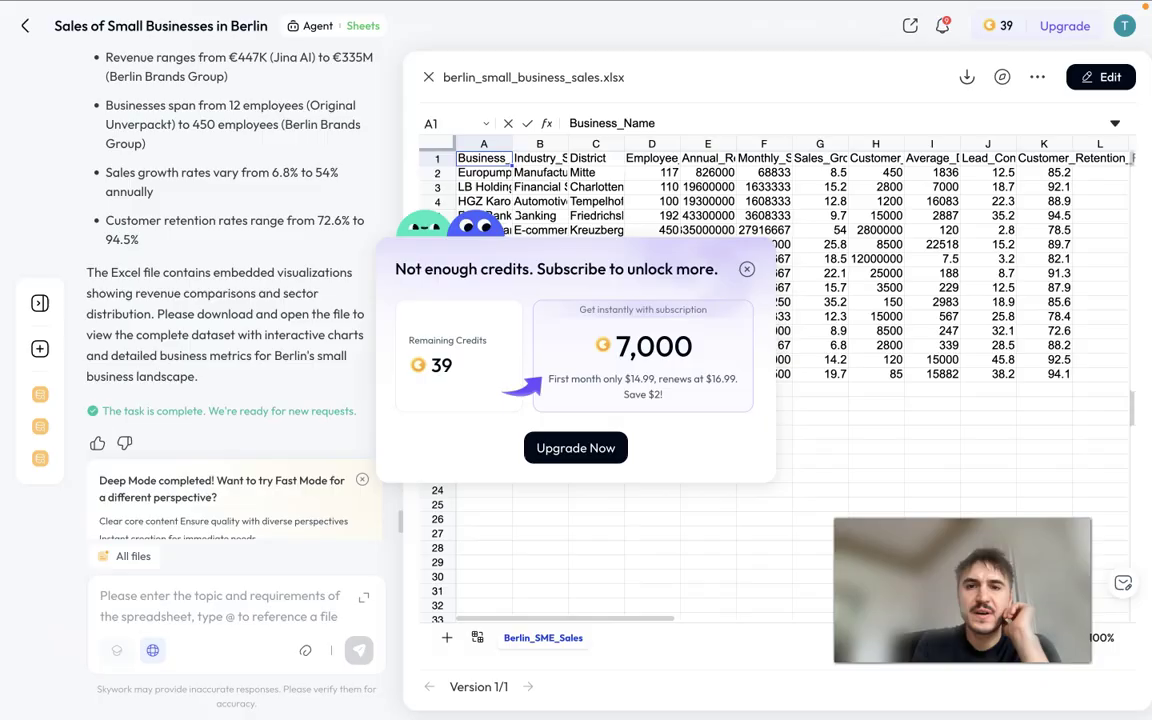
- Dismiss the subscription offer and look over the rows of the generated berlin_small_business_sales.xlsx sheet
key("Escape")
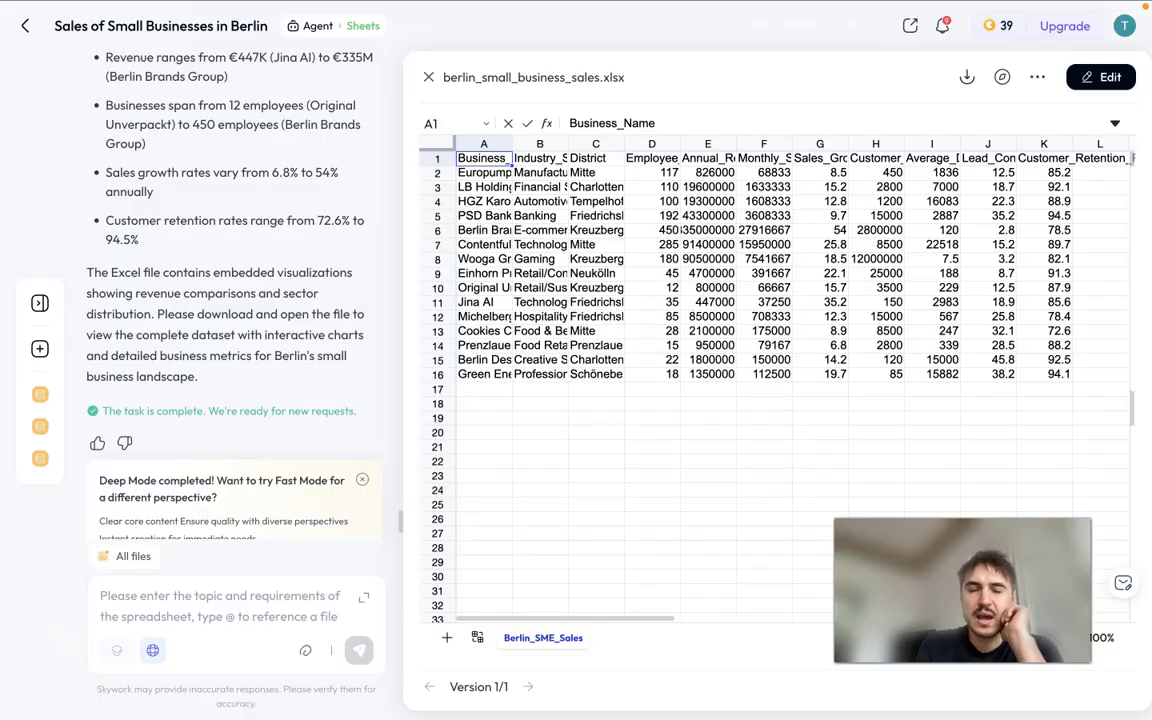
scroll(685, 467, "down", 3)
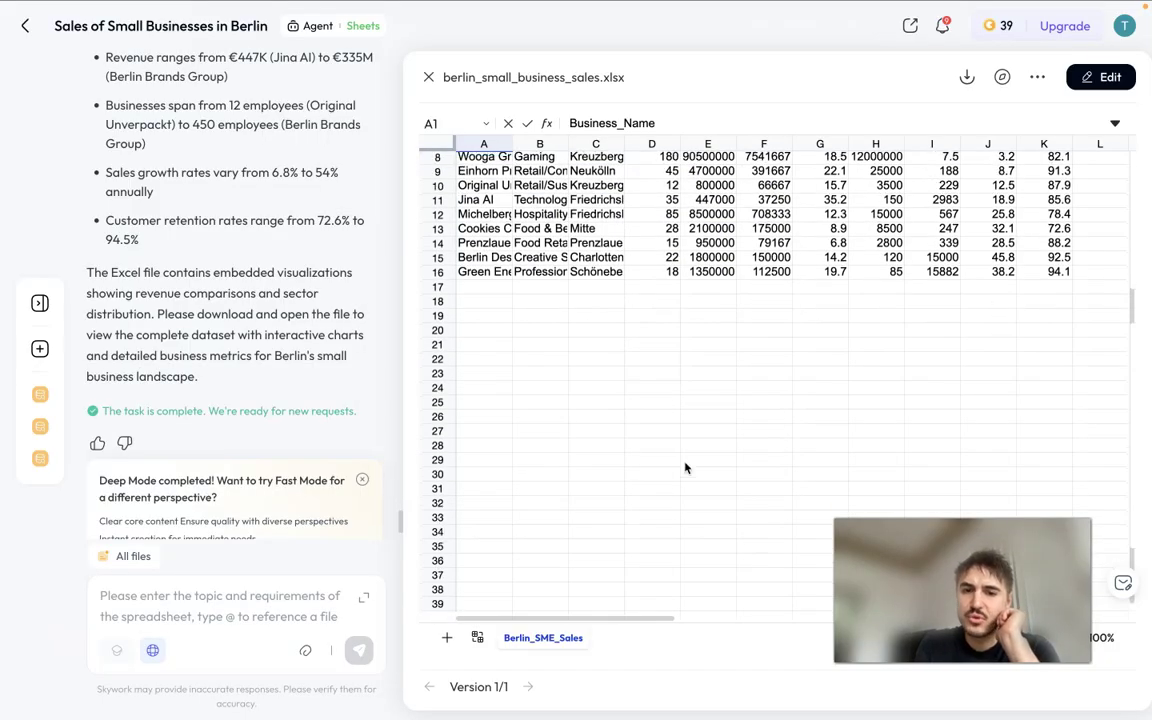
scroll(685, 467, "up", 3)
scroll(685, 467, "down", 2)
scroll(685, 467, "up", 2)
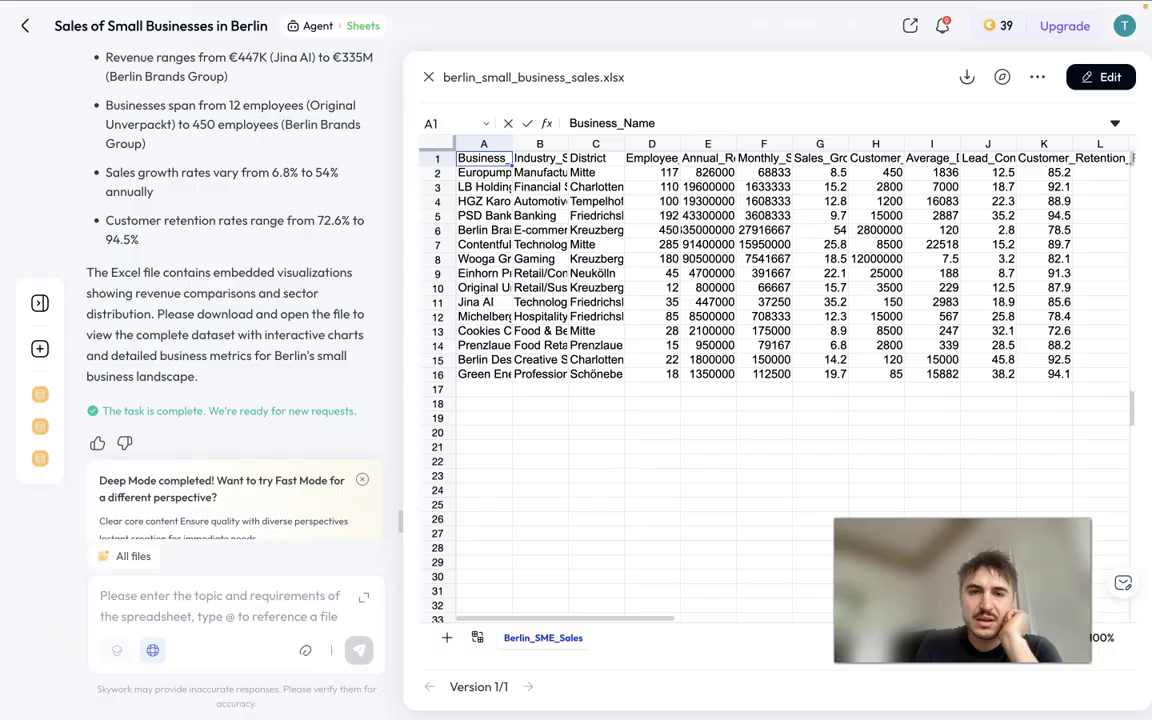
- Examine the agent's work log, from its web searches to the data entry and chart creation steps
scroll(230, 300, "up", 2)
scroll(205, 432, "up", 10)
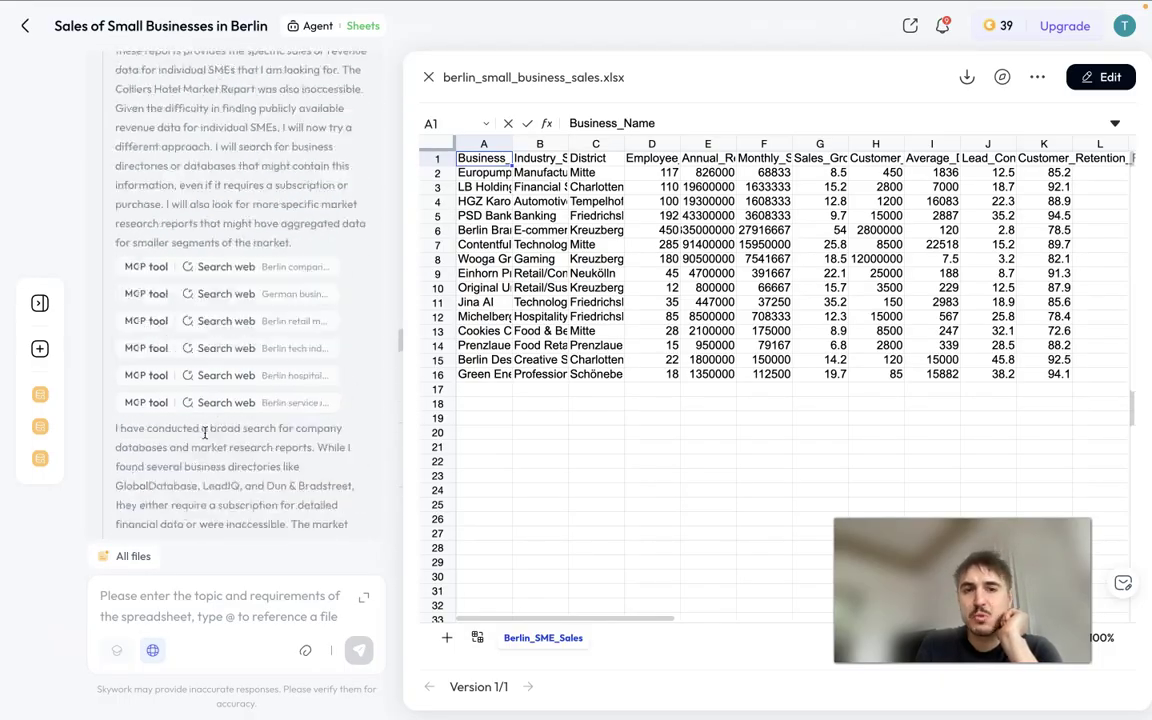
scroll(205, 433, "up", 12)
scroll(205, 437, "down", 13)
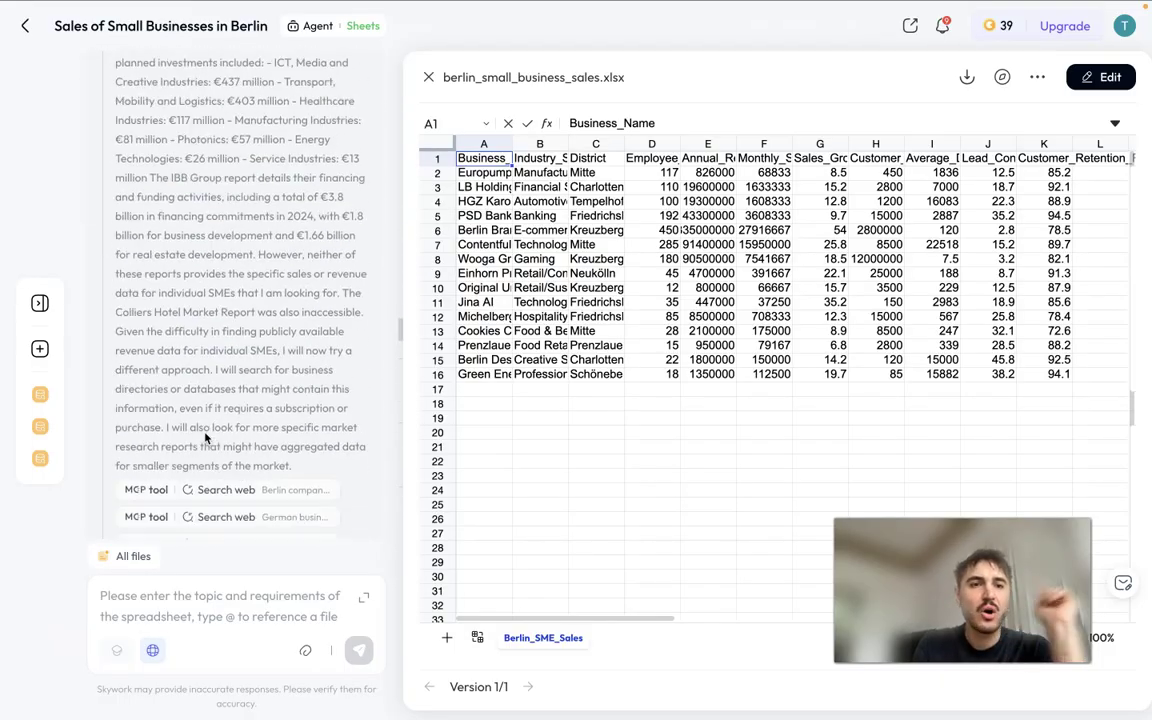
scroll(205, 437, "up", 6)
scroll(205, 437, "down", 15)
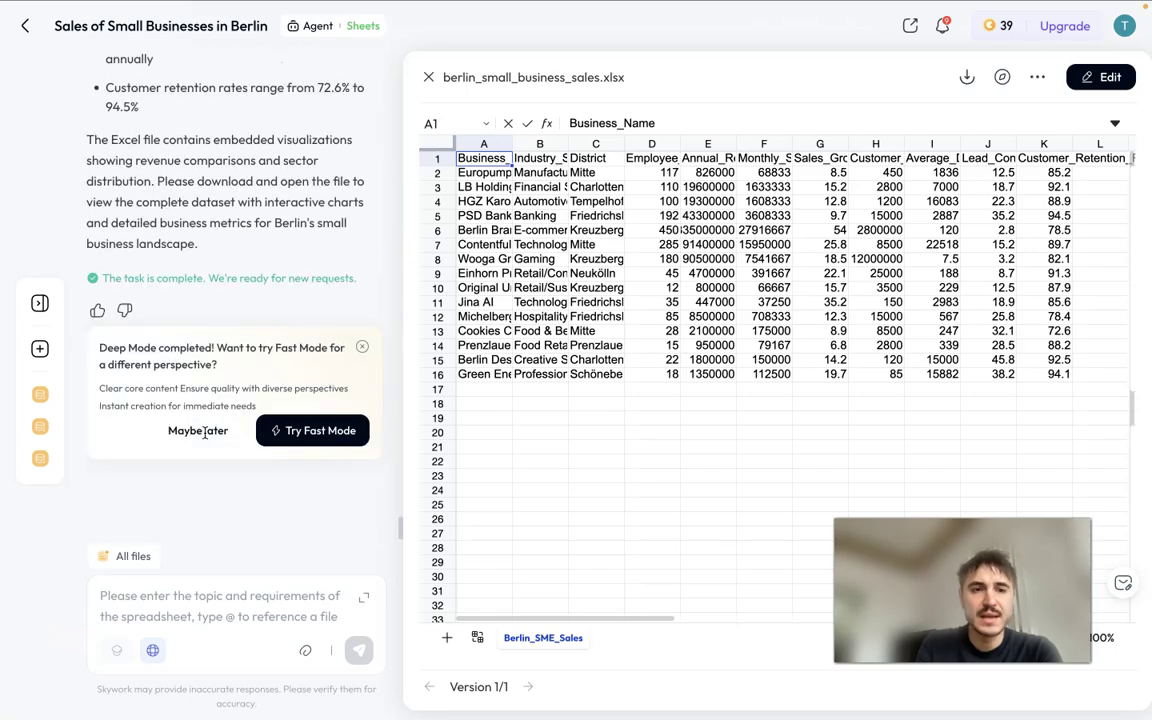
scroll(205, 437, "up", 15)
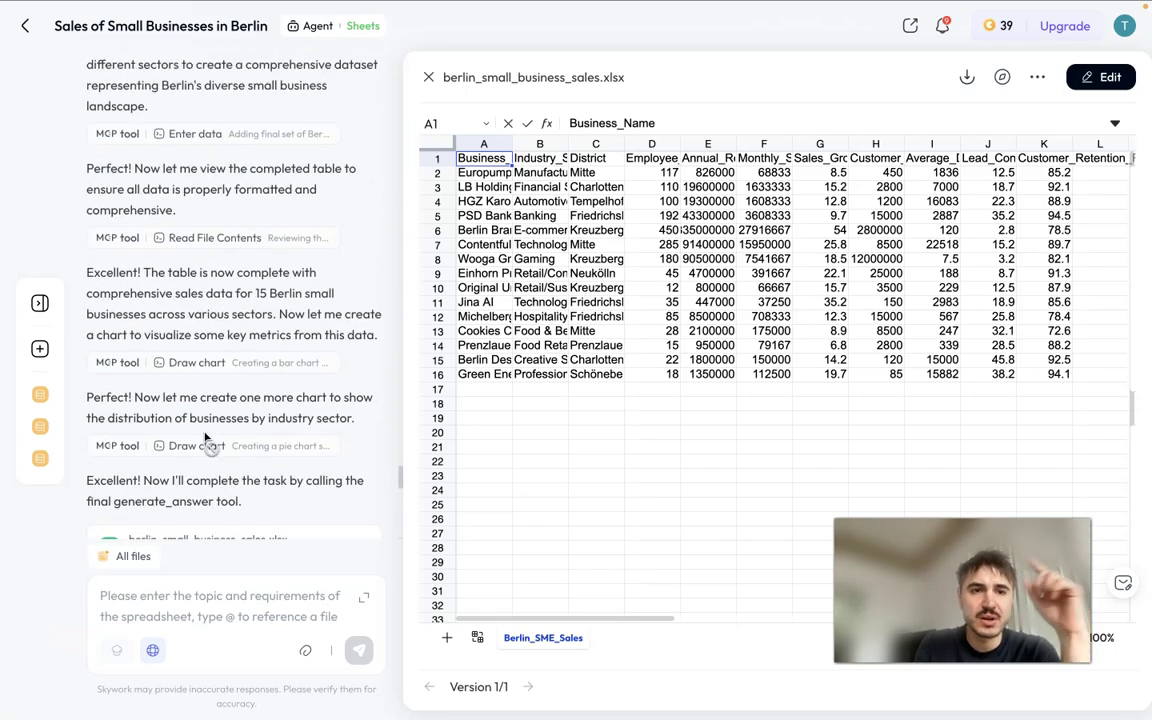
scroll(205, 437, "down", 10)
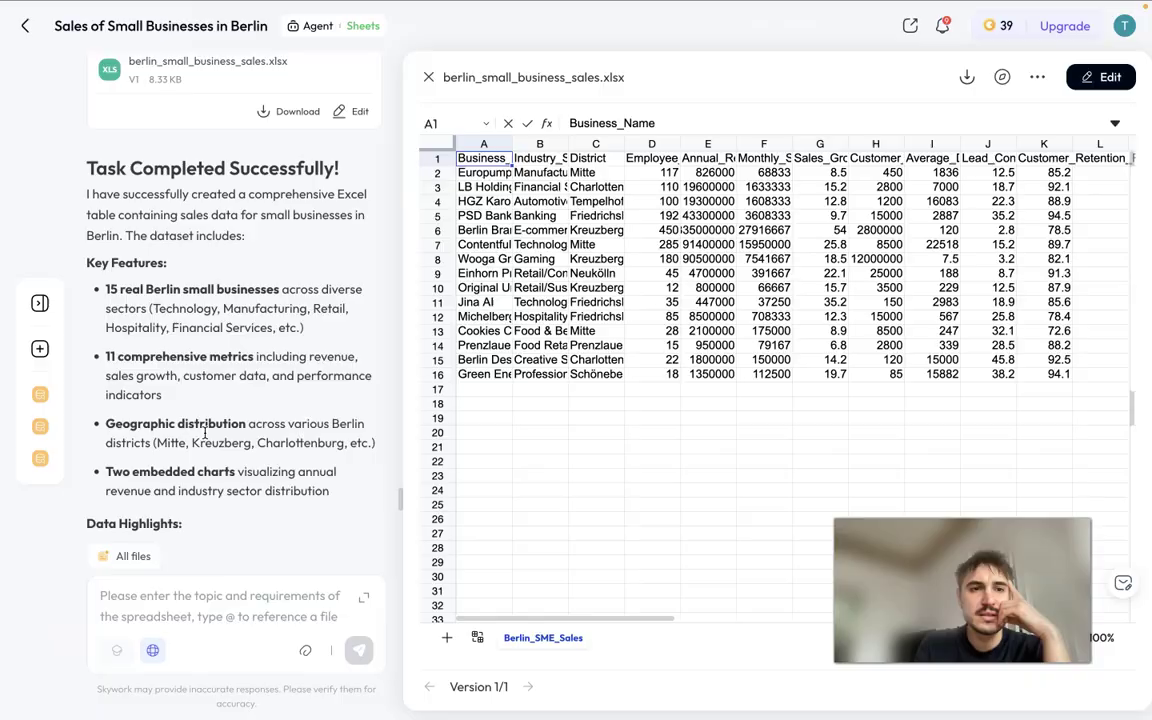
- Read the completion summary's Key Features and Data Highlights through to the end of the response
scroll(206, 435, "up", 1)
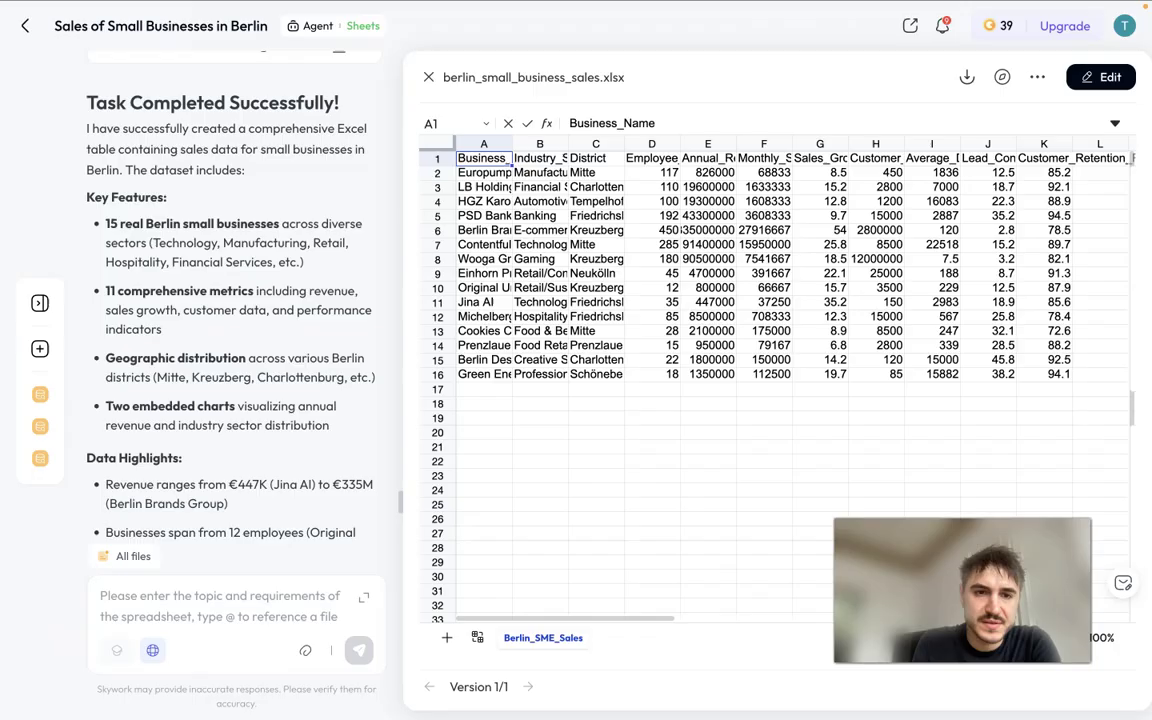
scroll(88, 404, "down", 2)
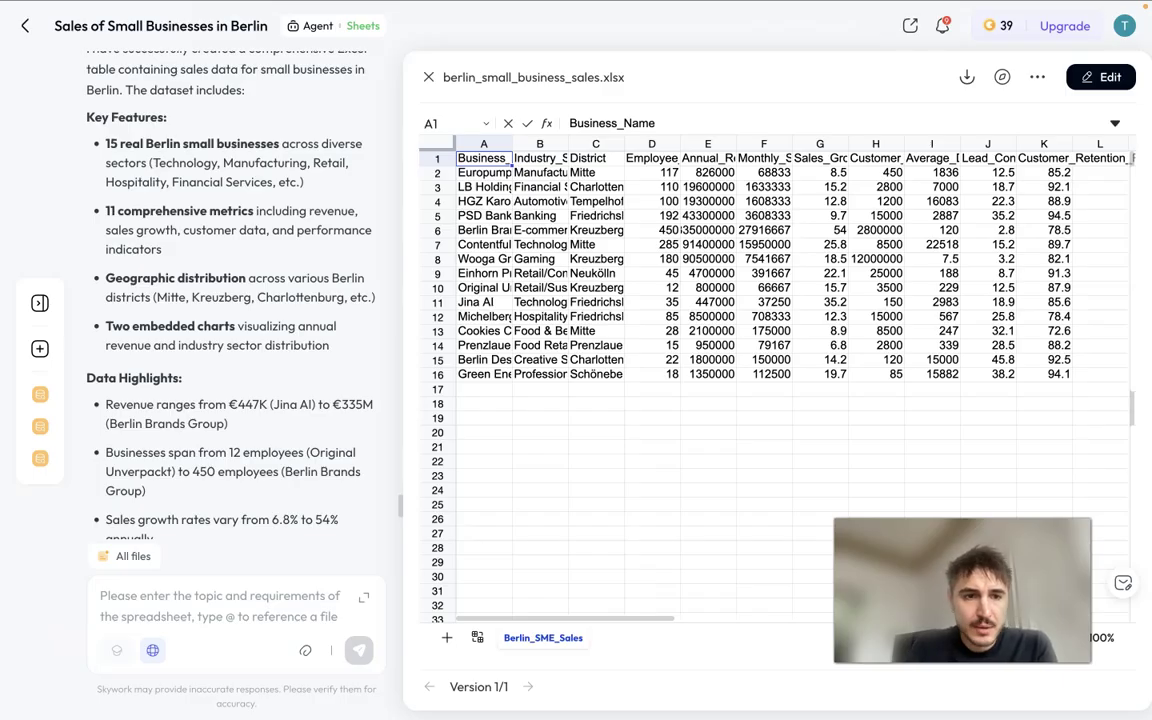
scroll(230, 300, "down", 5)
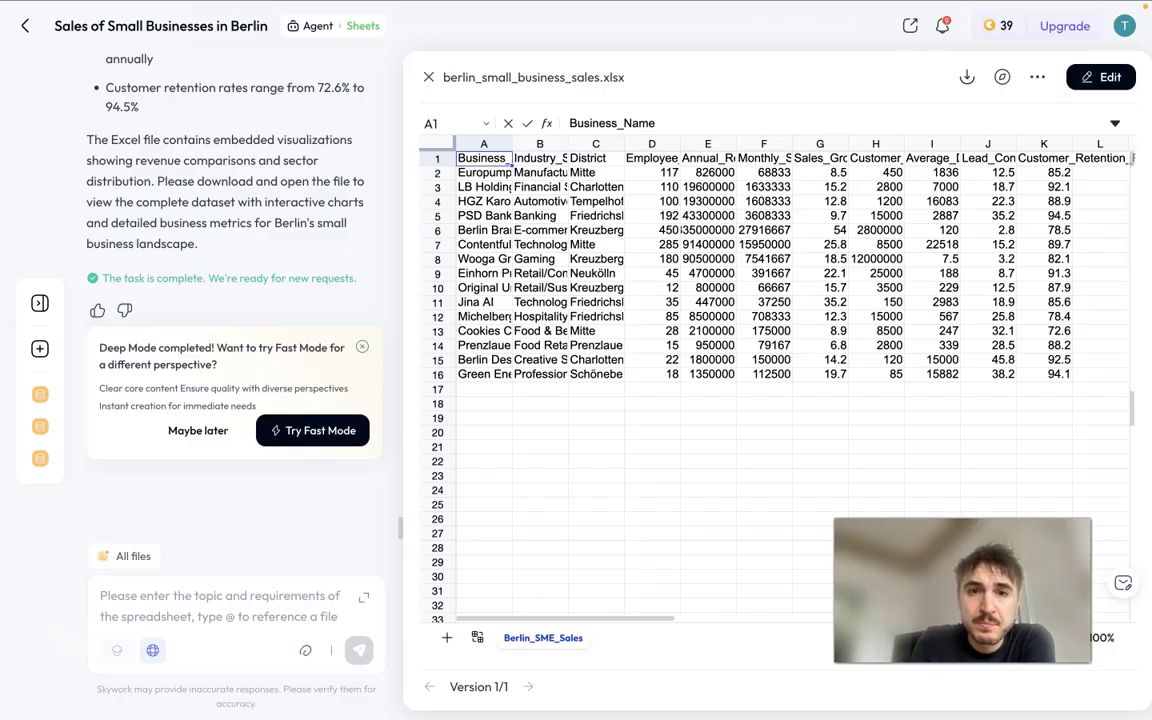
- Open the sheet for editing and inspect row 2's cells from the business name through monthly sales
double_click(484, 172)
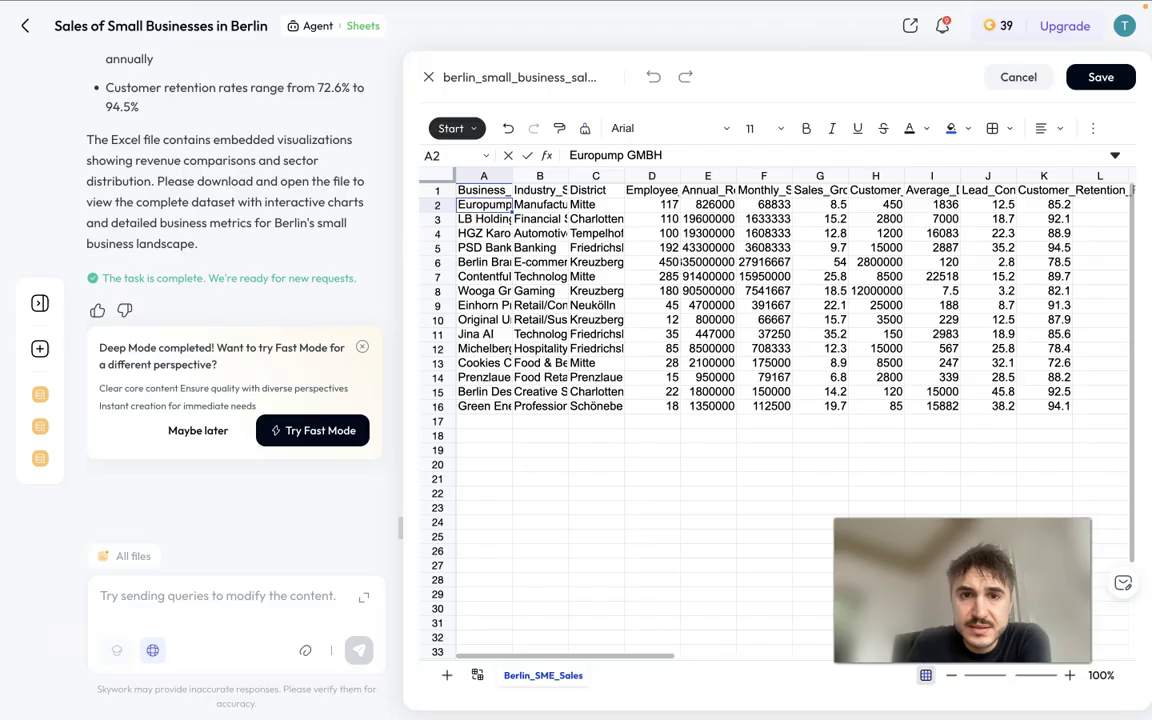
left_click(537, 205)
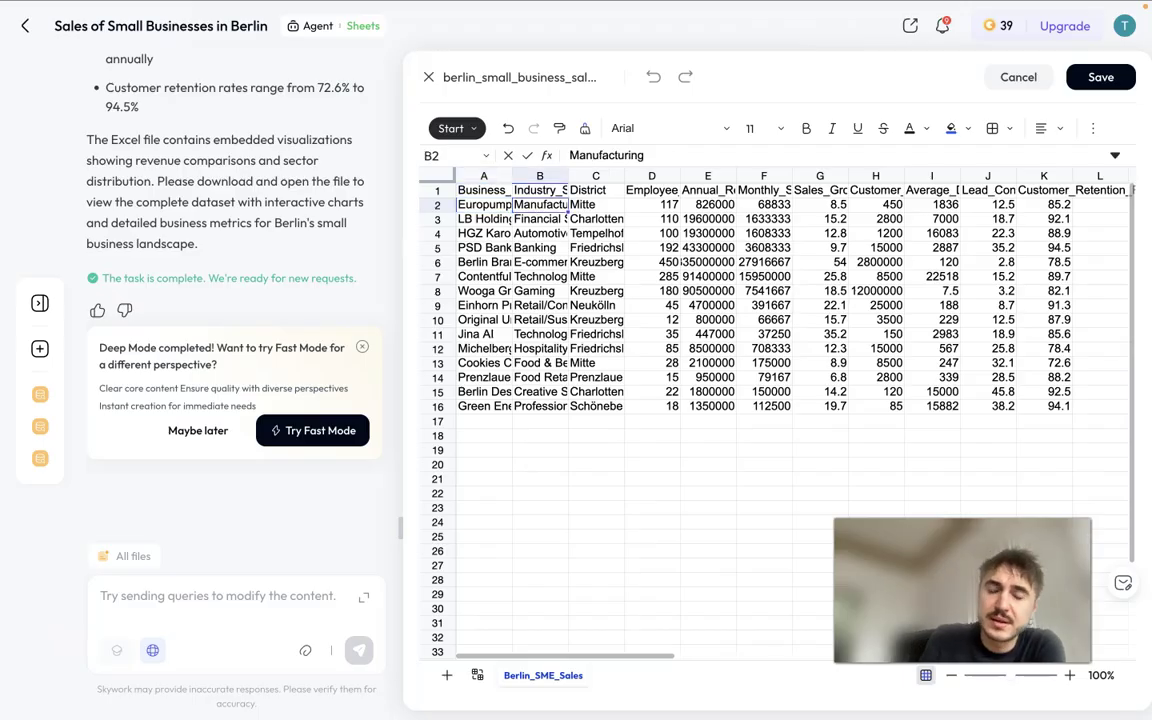
left_click(595, 205)
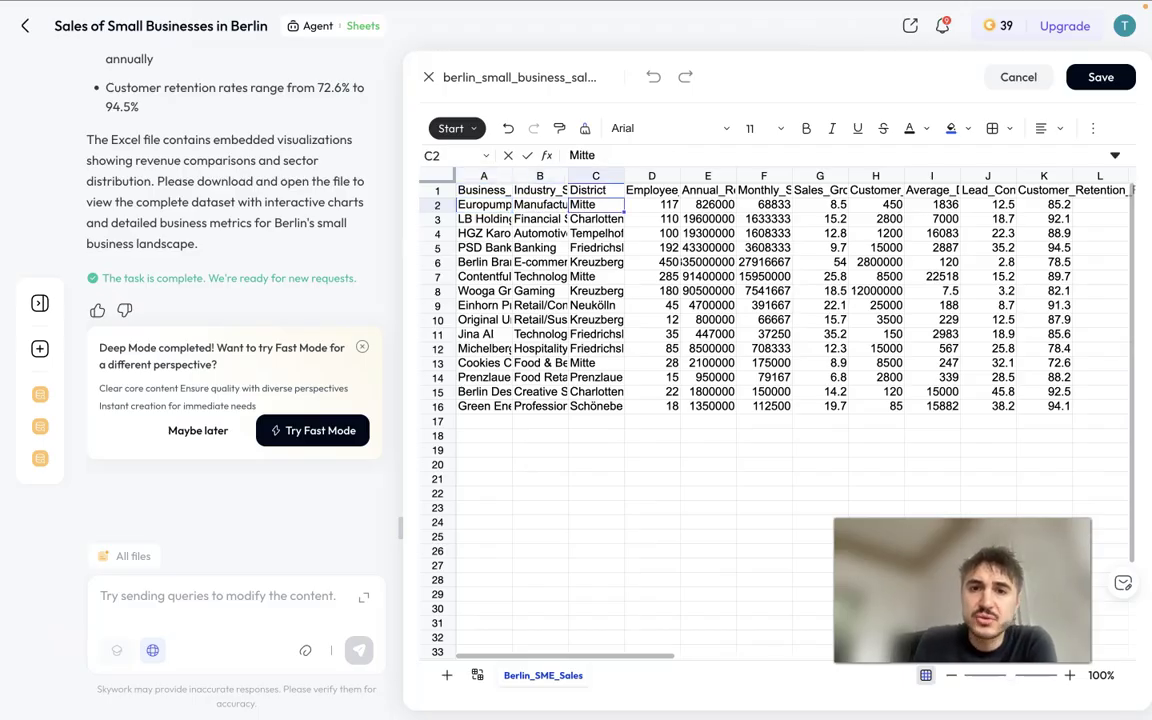
left_click(652, 205)
left_click(708, 205)
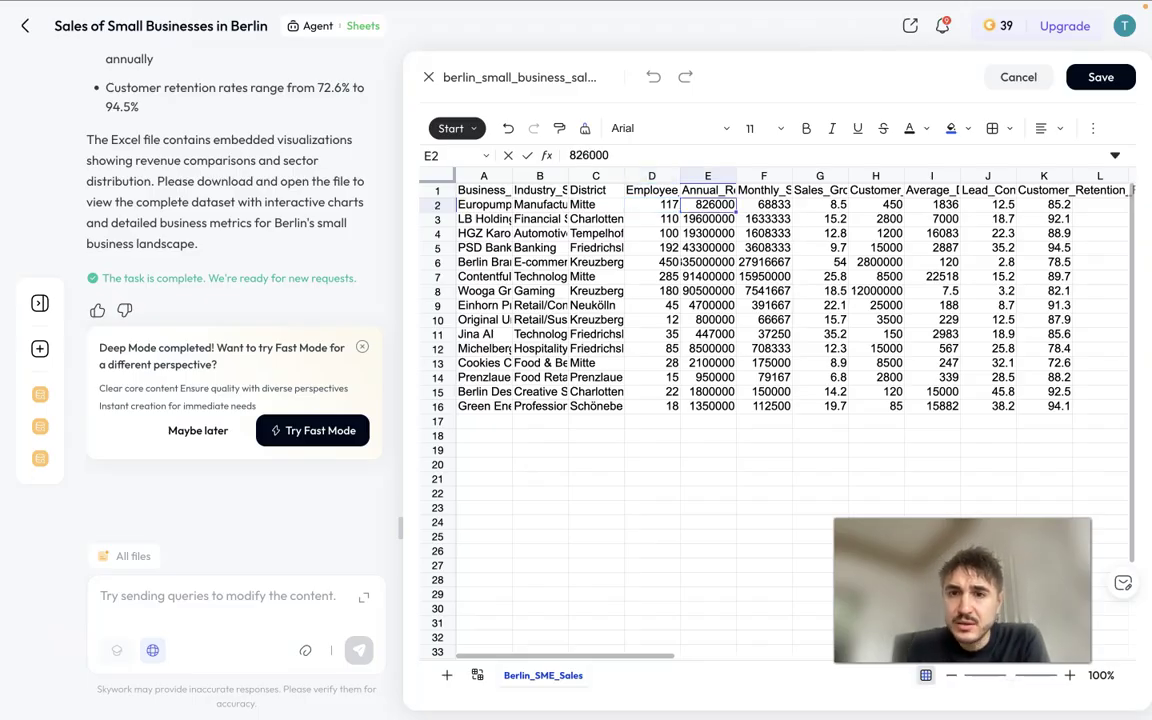
left_click(764, 205)
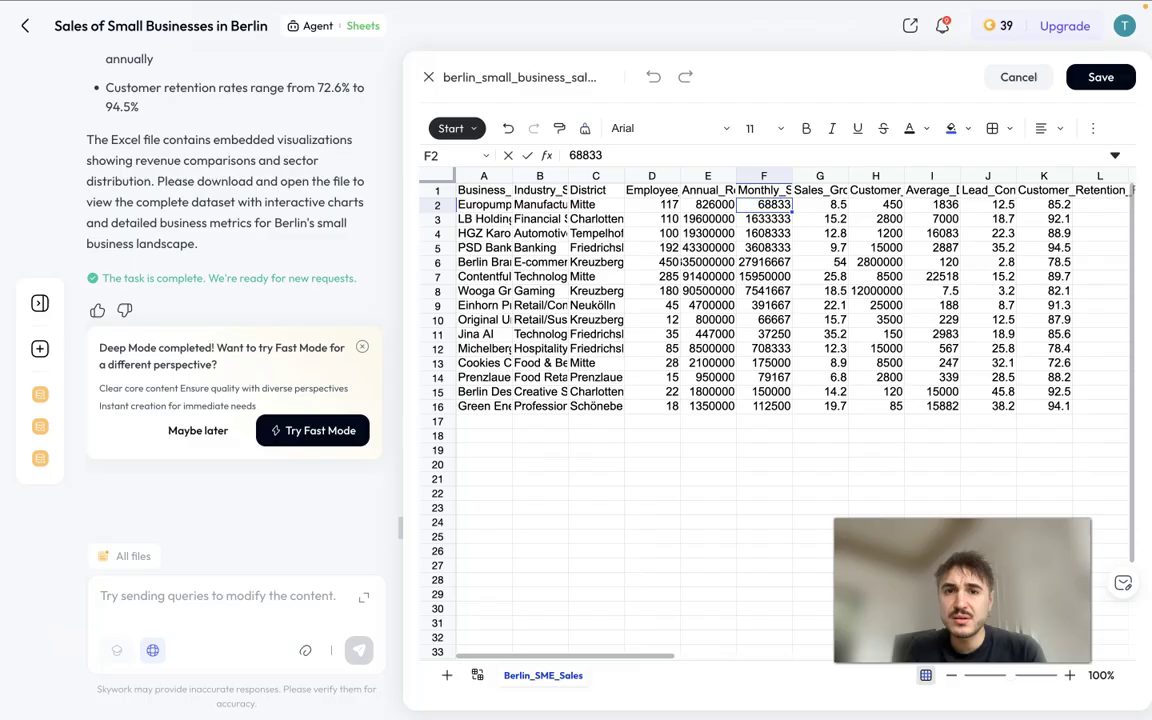
- Inspect the full monthly sales and sales growth headers in F1 and G1, and business names including A6 and A13
left_click(770, 192)
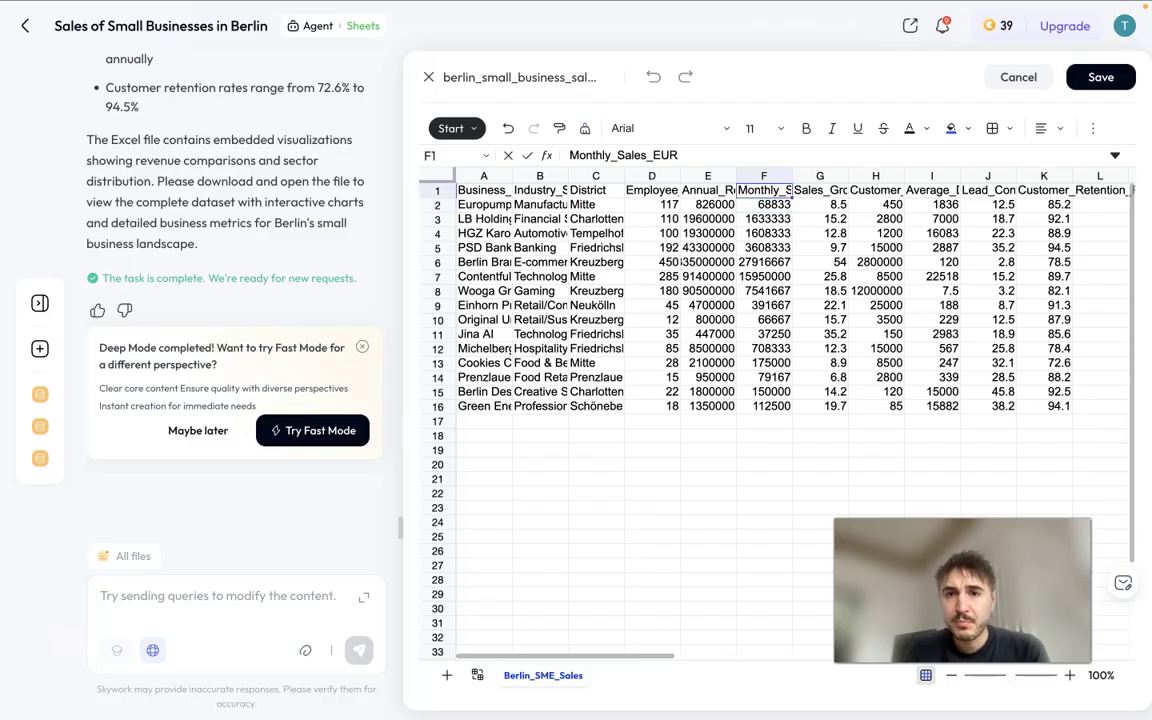
left_click(822, 192)
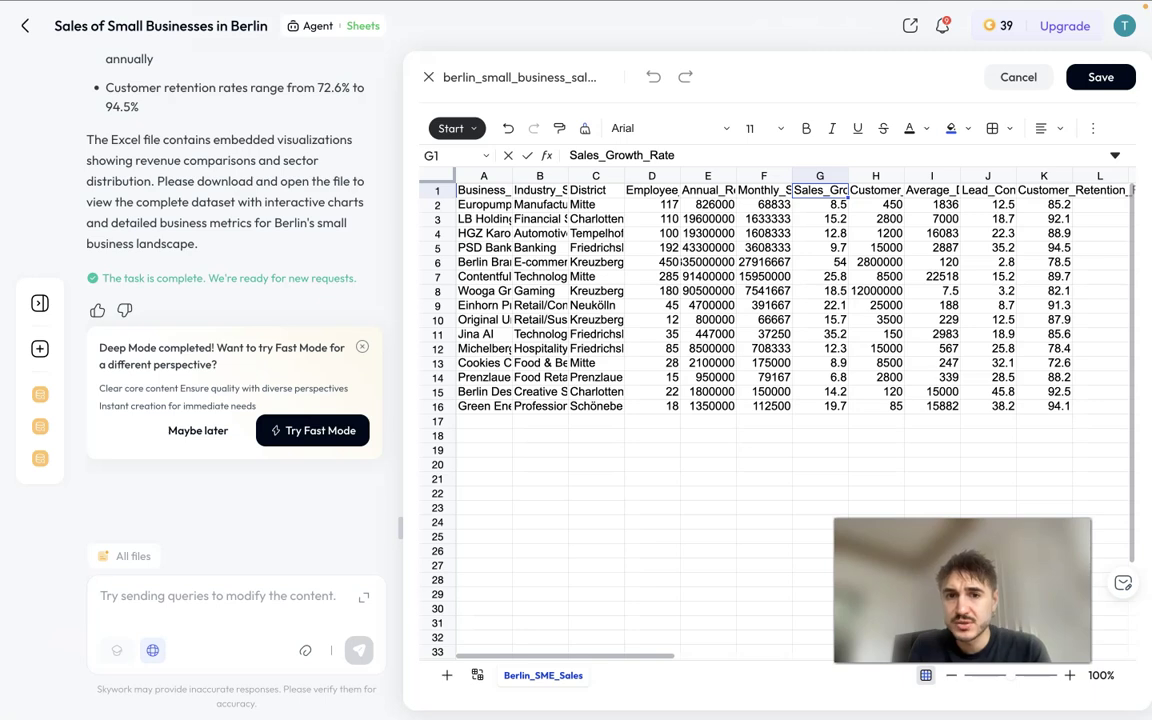
left_click(484, 291)
left_click(484, 262)
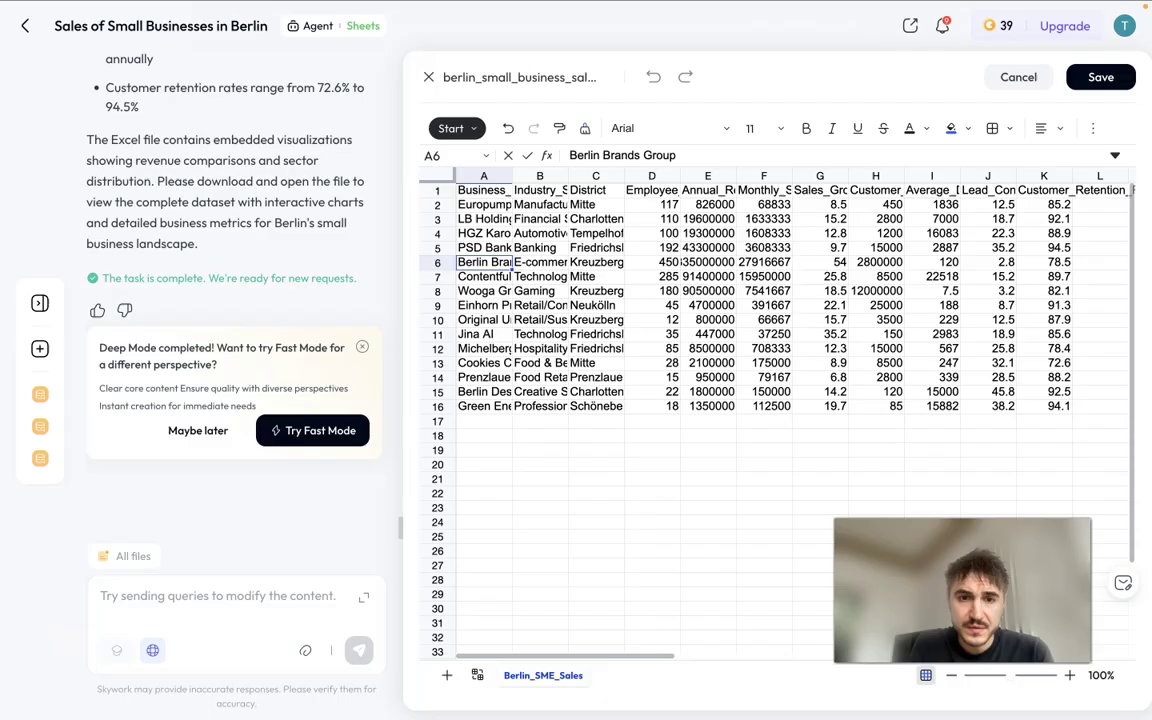
left_click(484, 363)
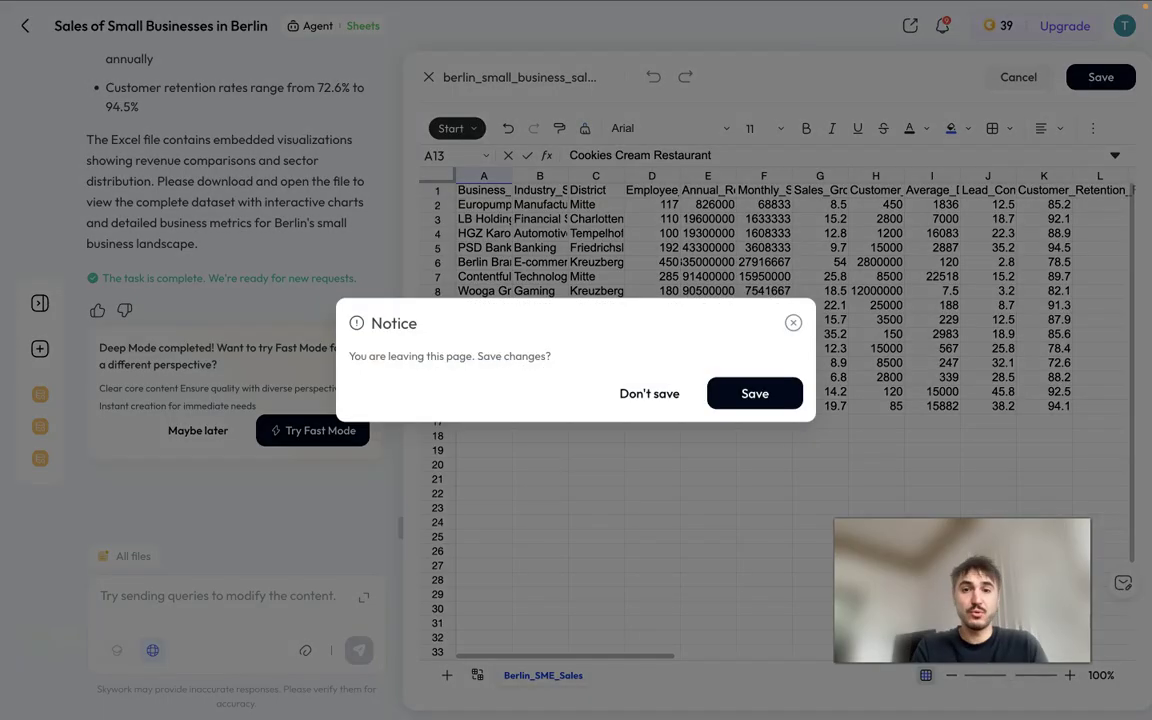
- Save the changes to the Berlin small business sales spreadsheet and return to the home page
left_click(755, 393)
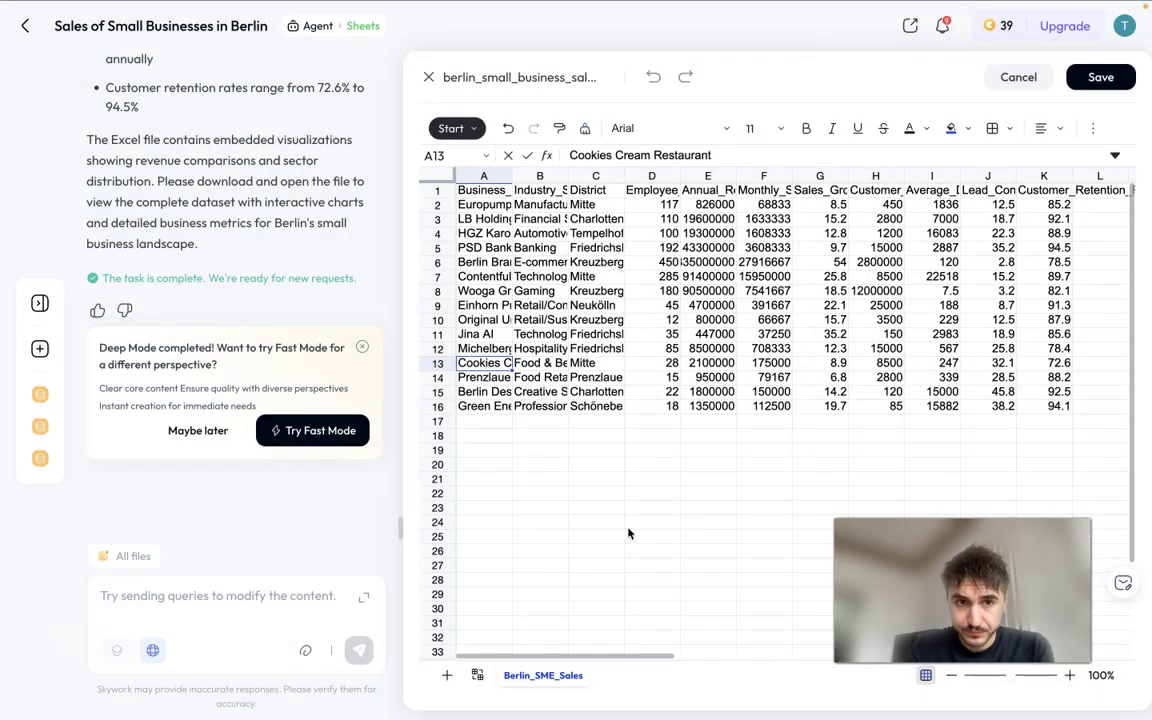
key("ctrl+s")
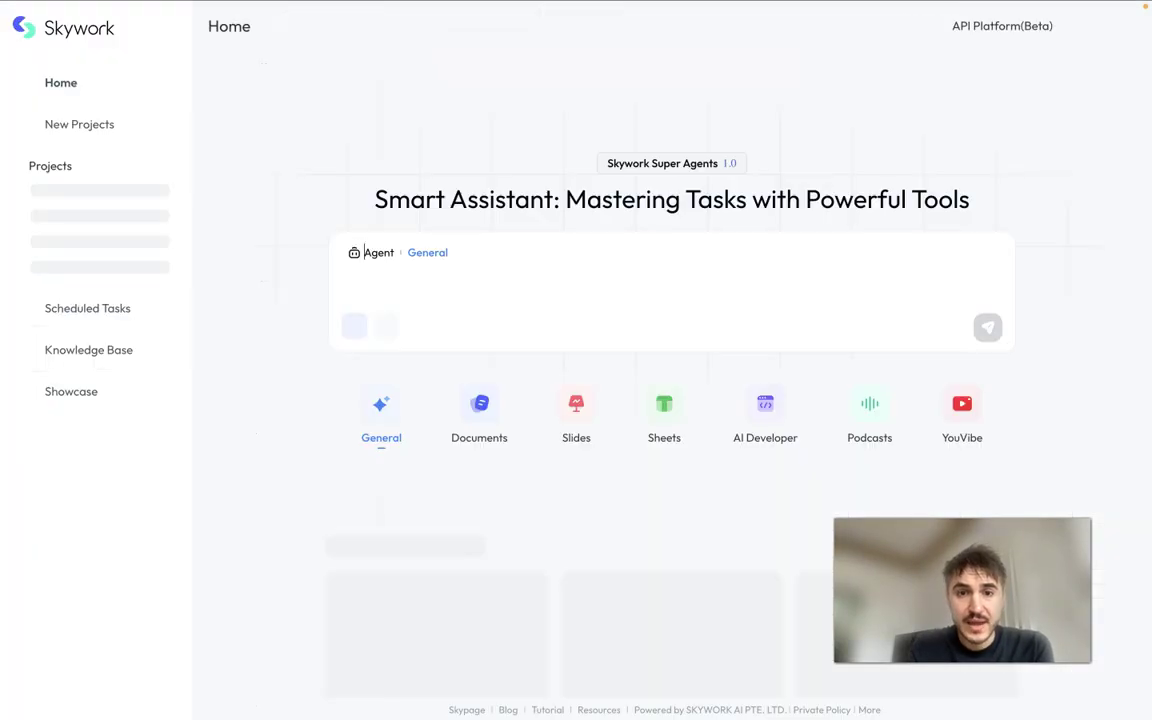